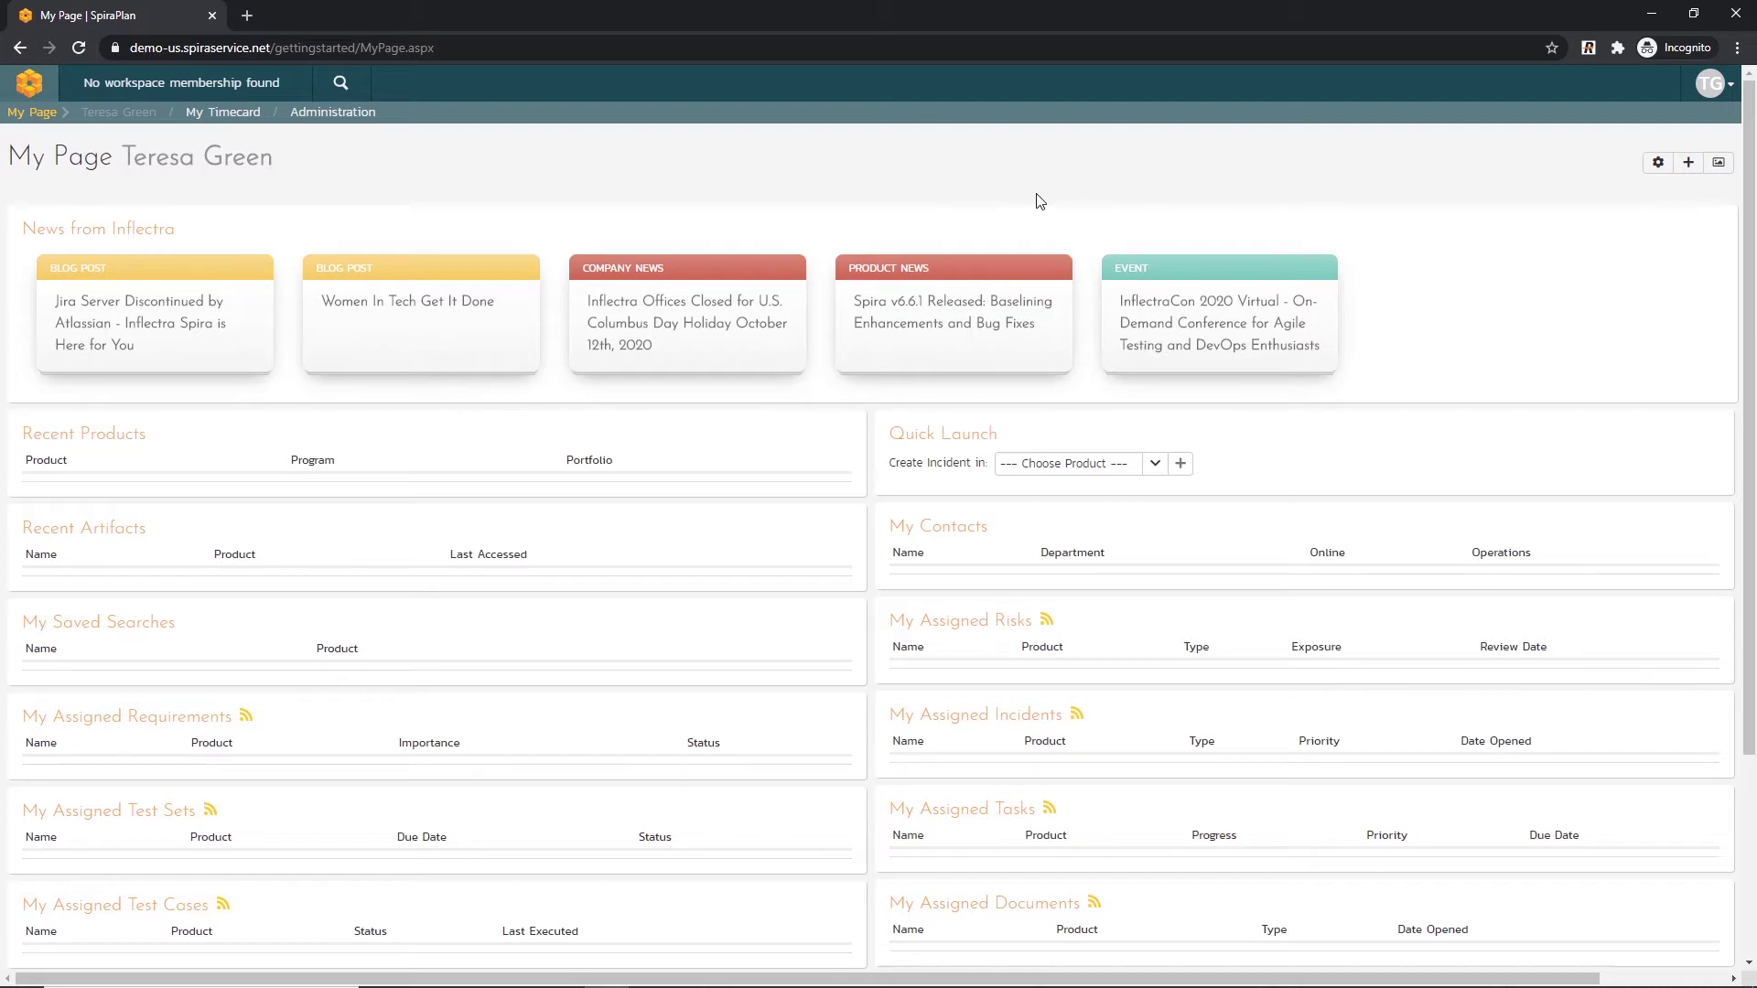
Go to My Profile from the user account menu and scroll down to the Account Security password section.
click(1714, 97)
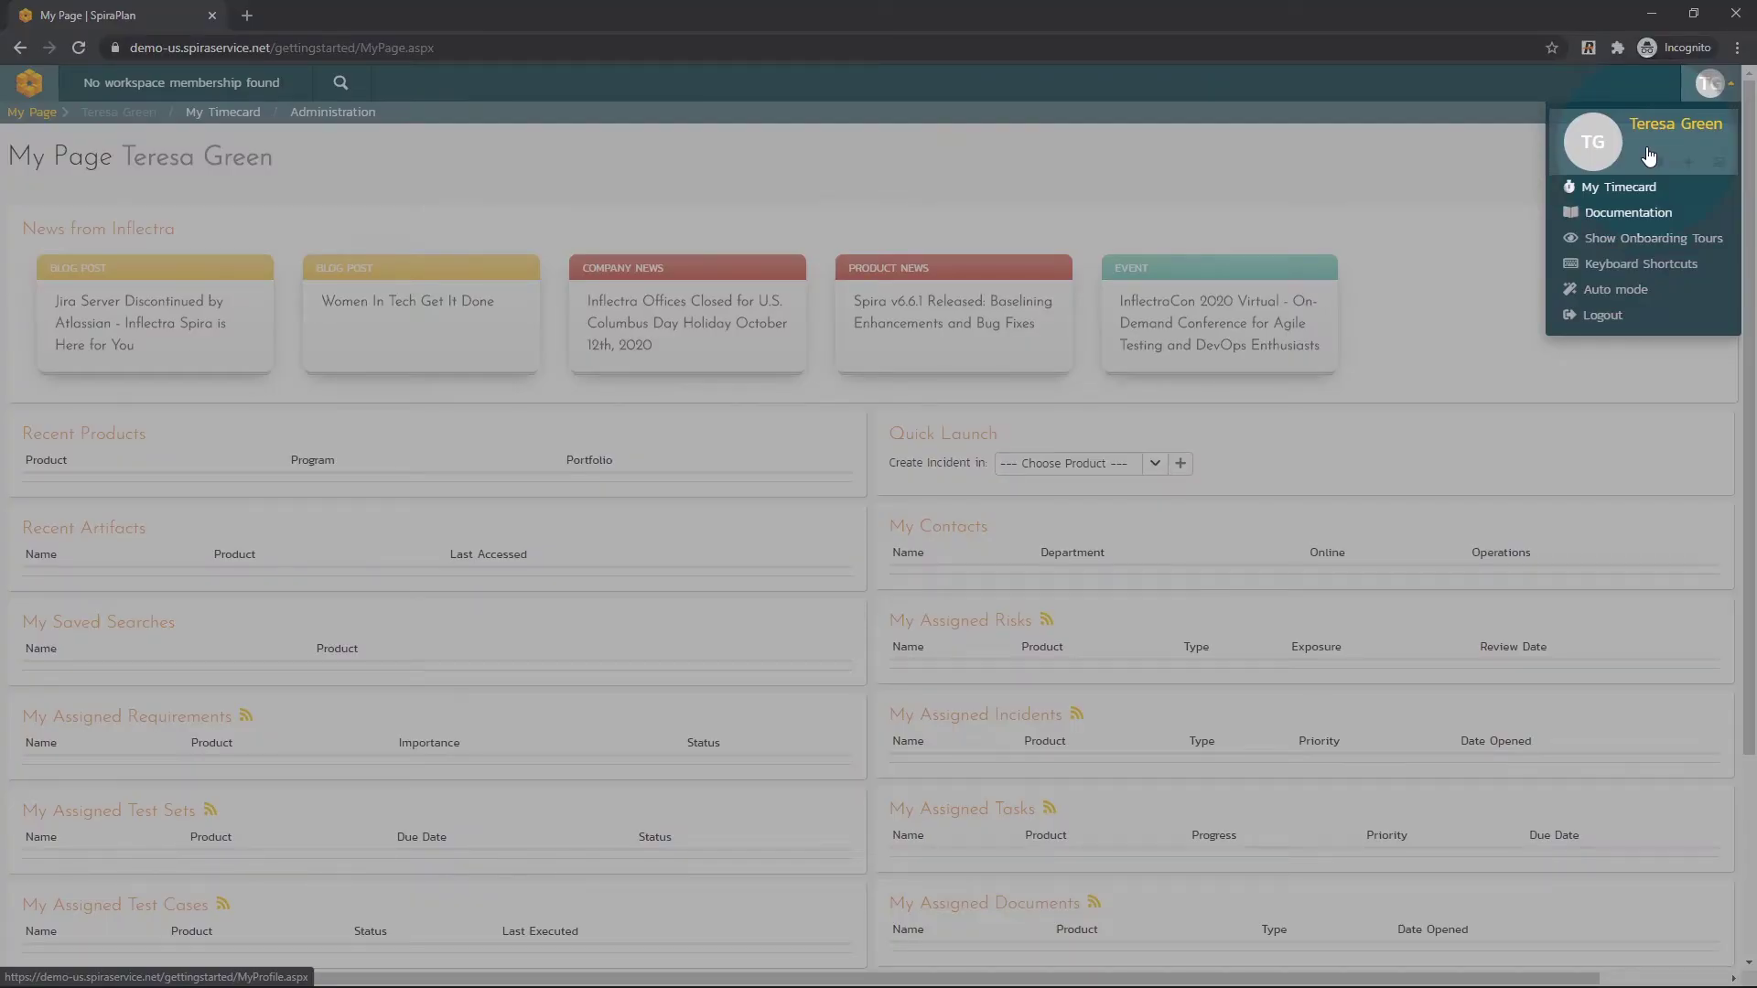
click(1649, 154)
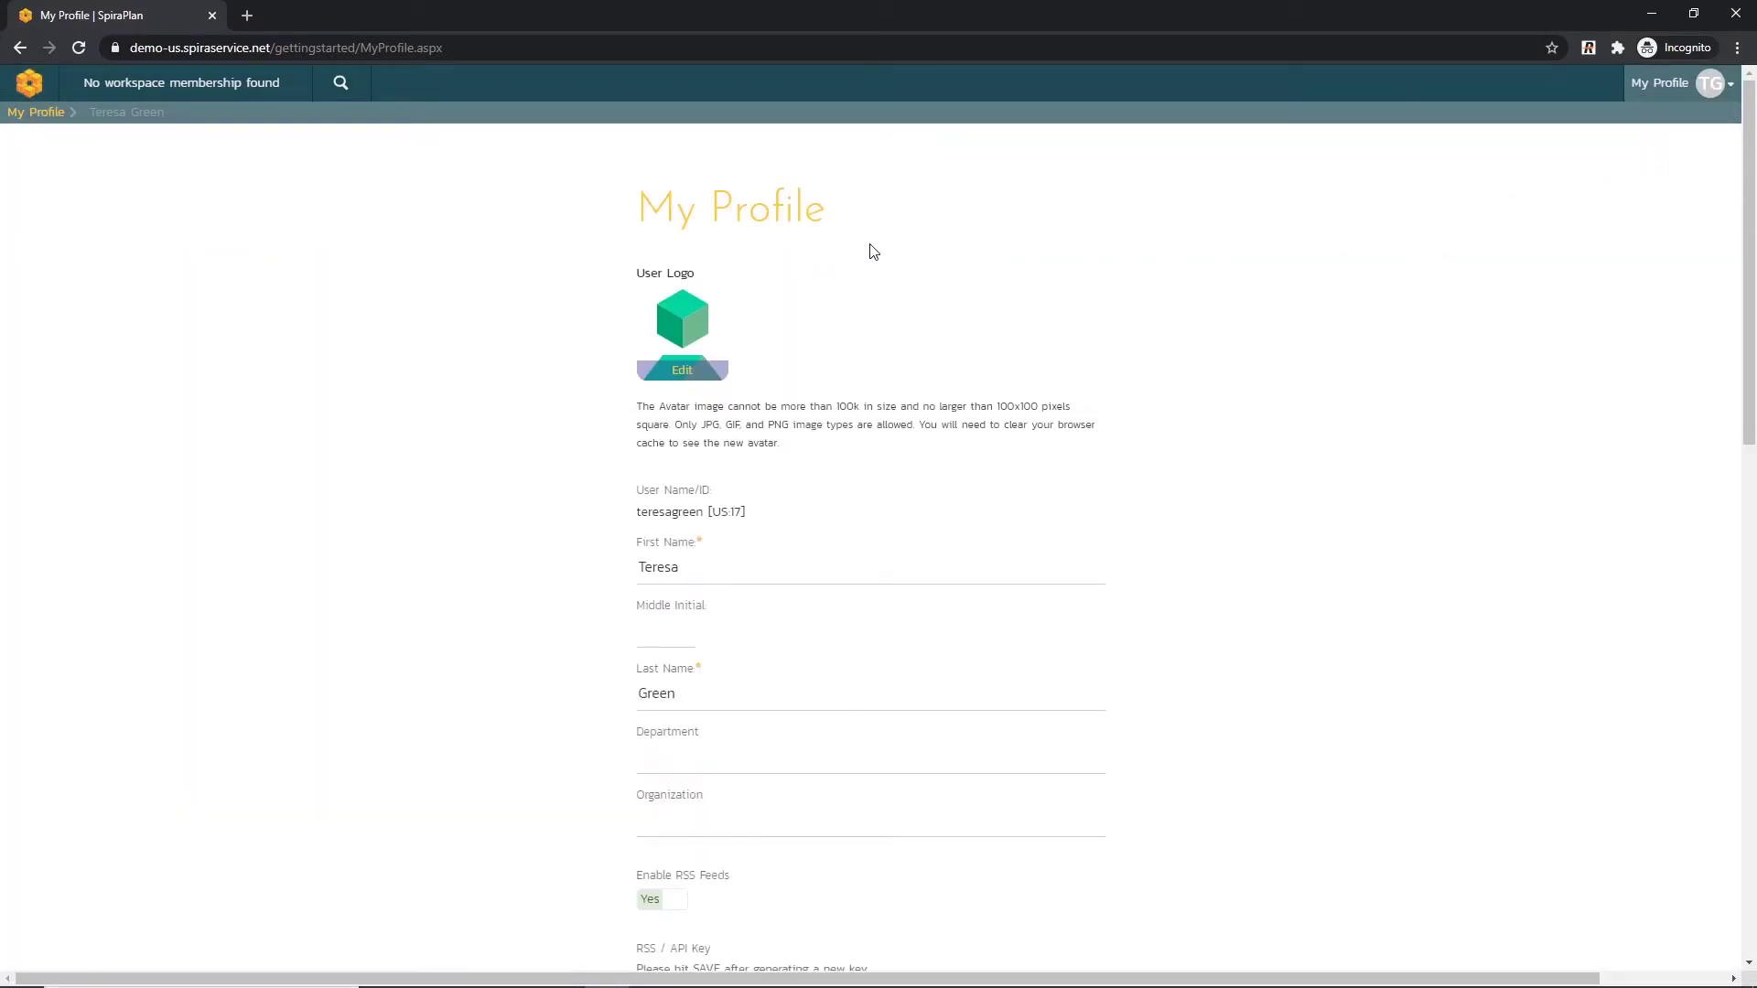
scroll(874, 252, down, 6)
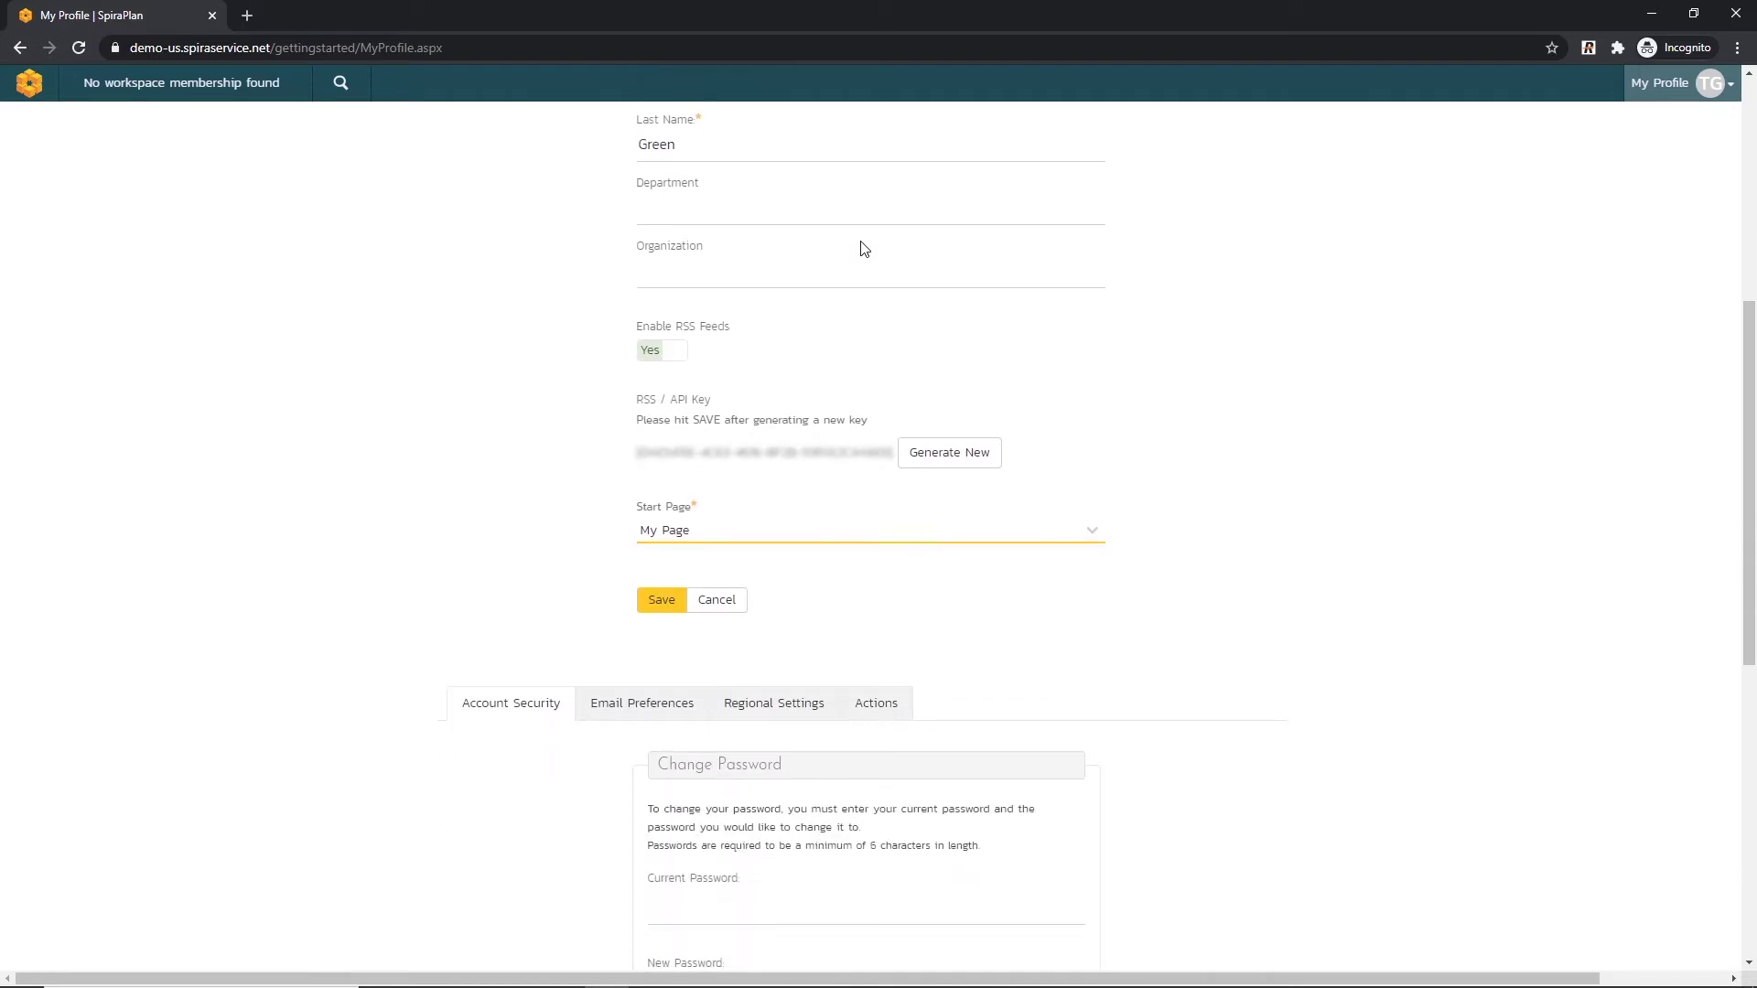
scroll(860, 249, down, 3)
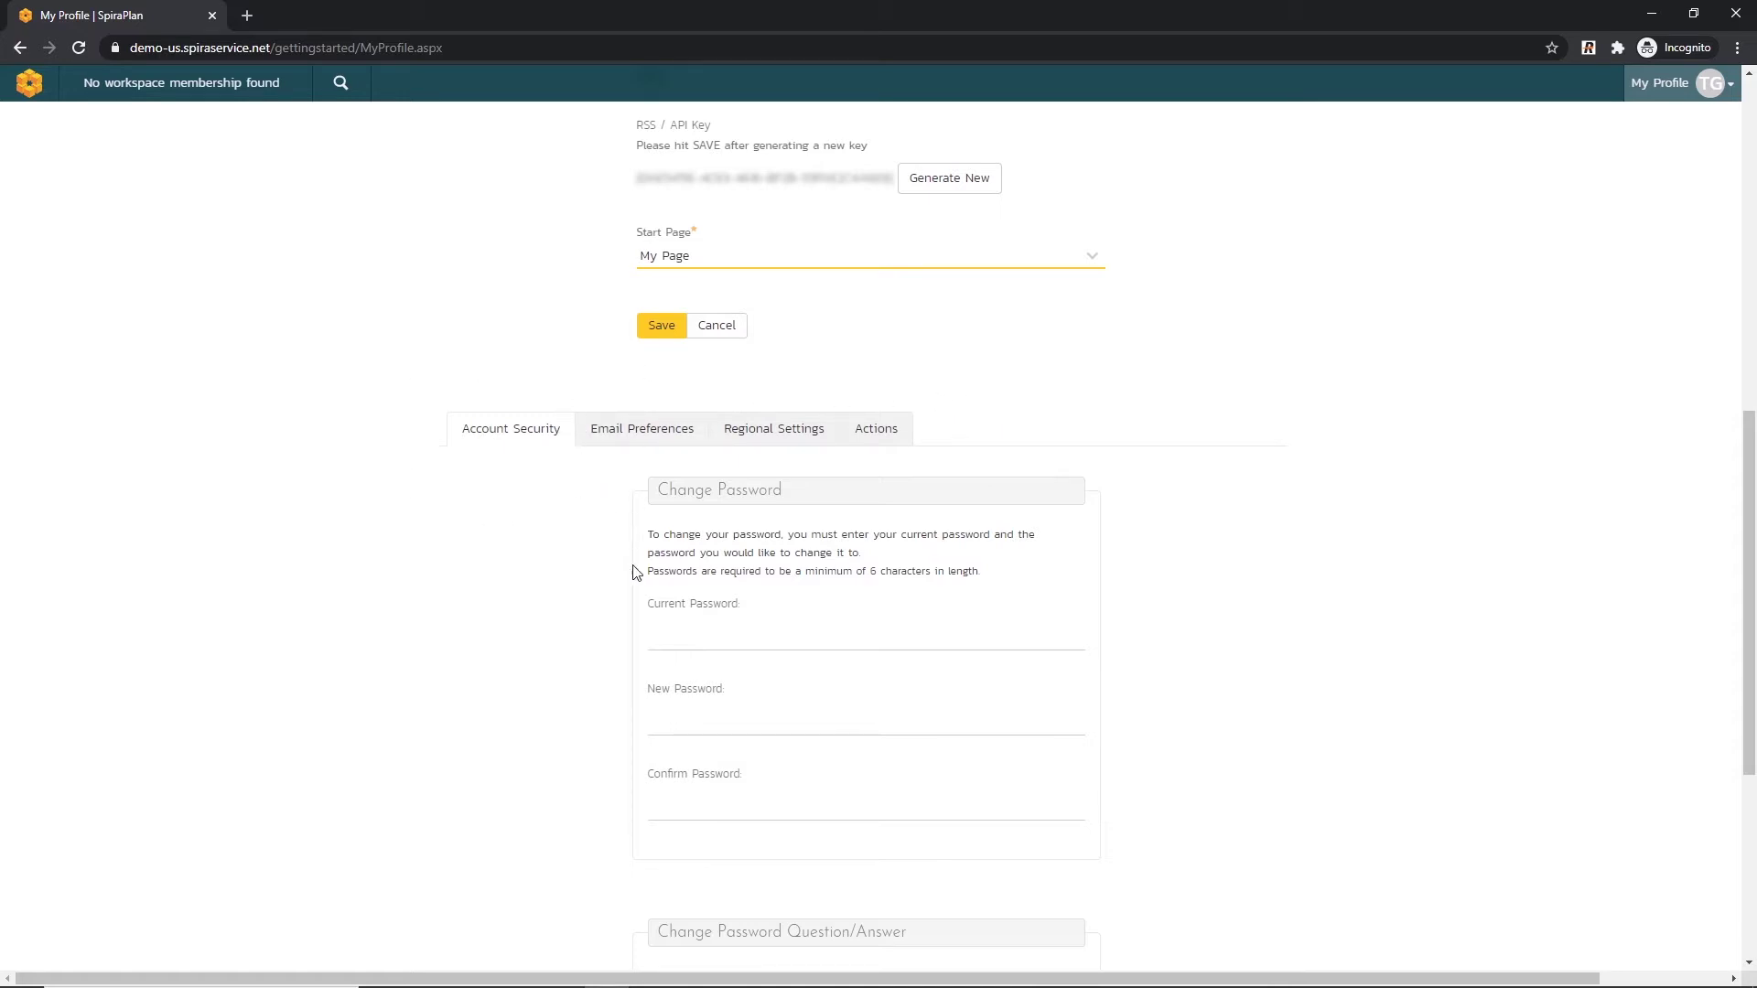
Step through the Current, New and Confirm Password fields without changing the password.
click(690, 649)
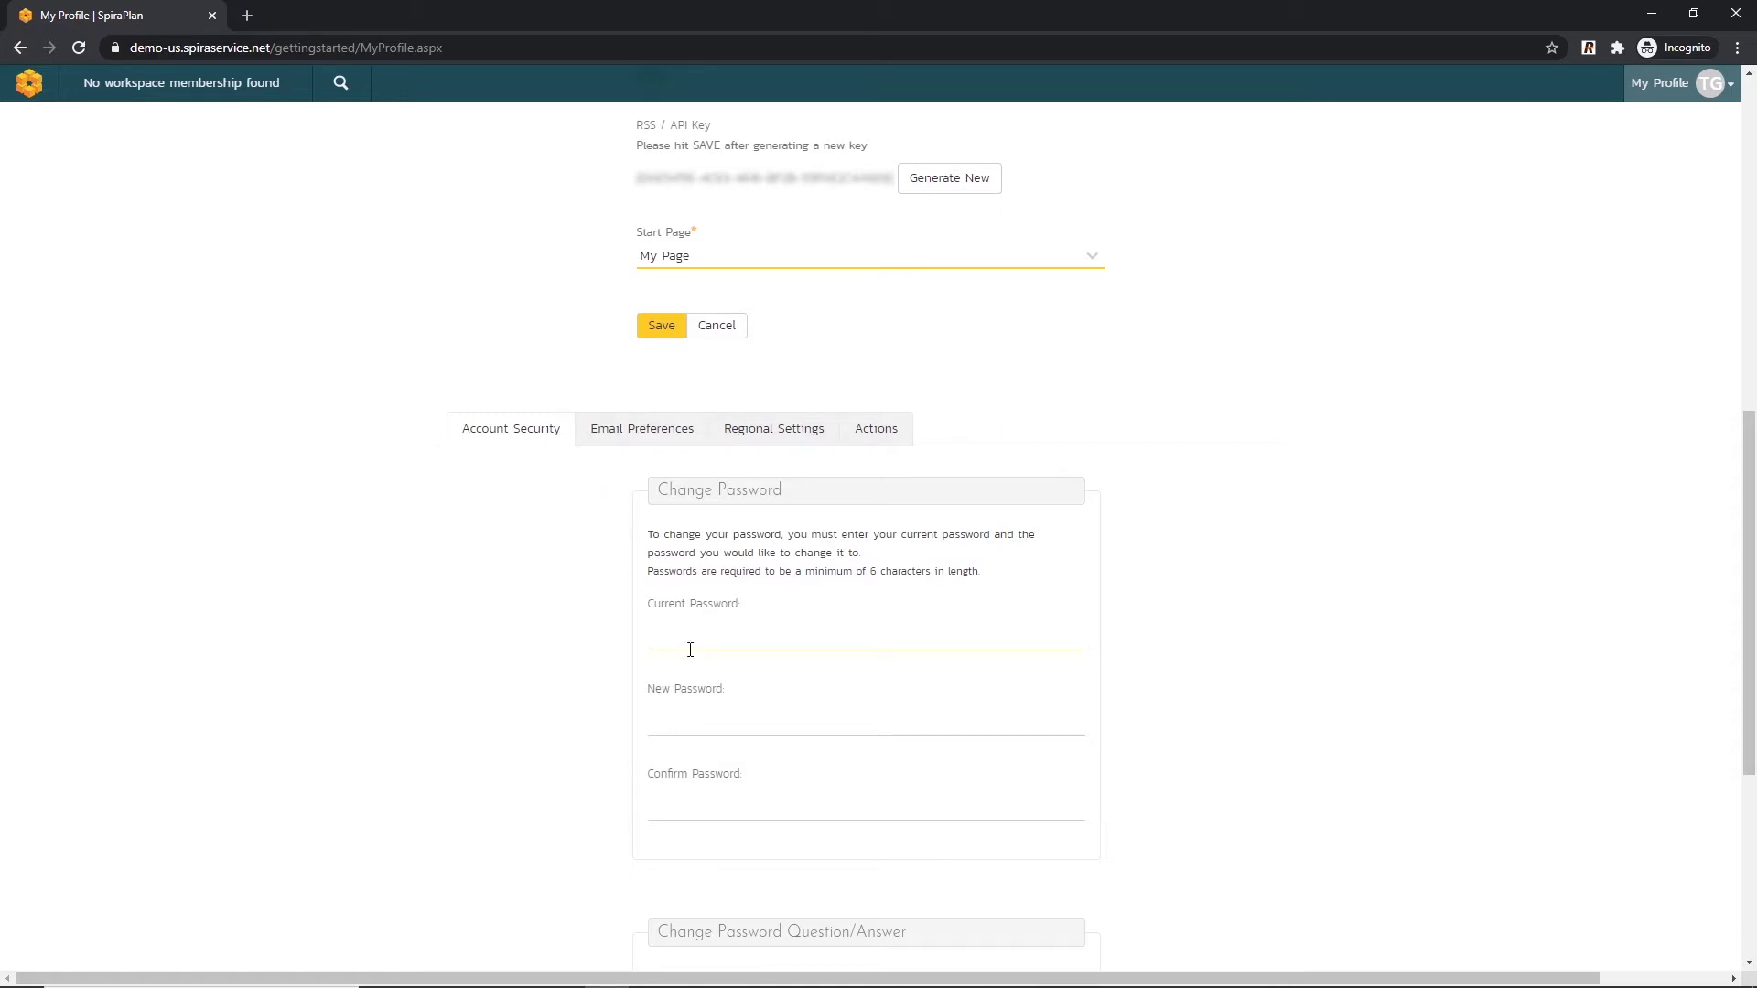
click(722, 700)
scroll(723, 695, down, 2)
click(735, 610)
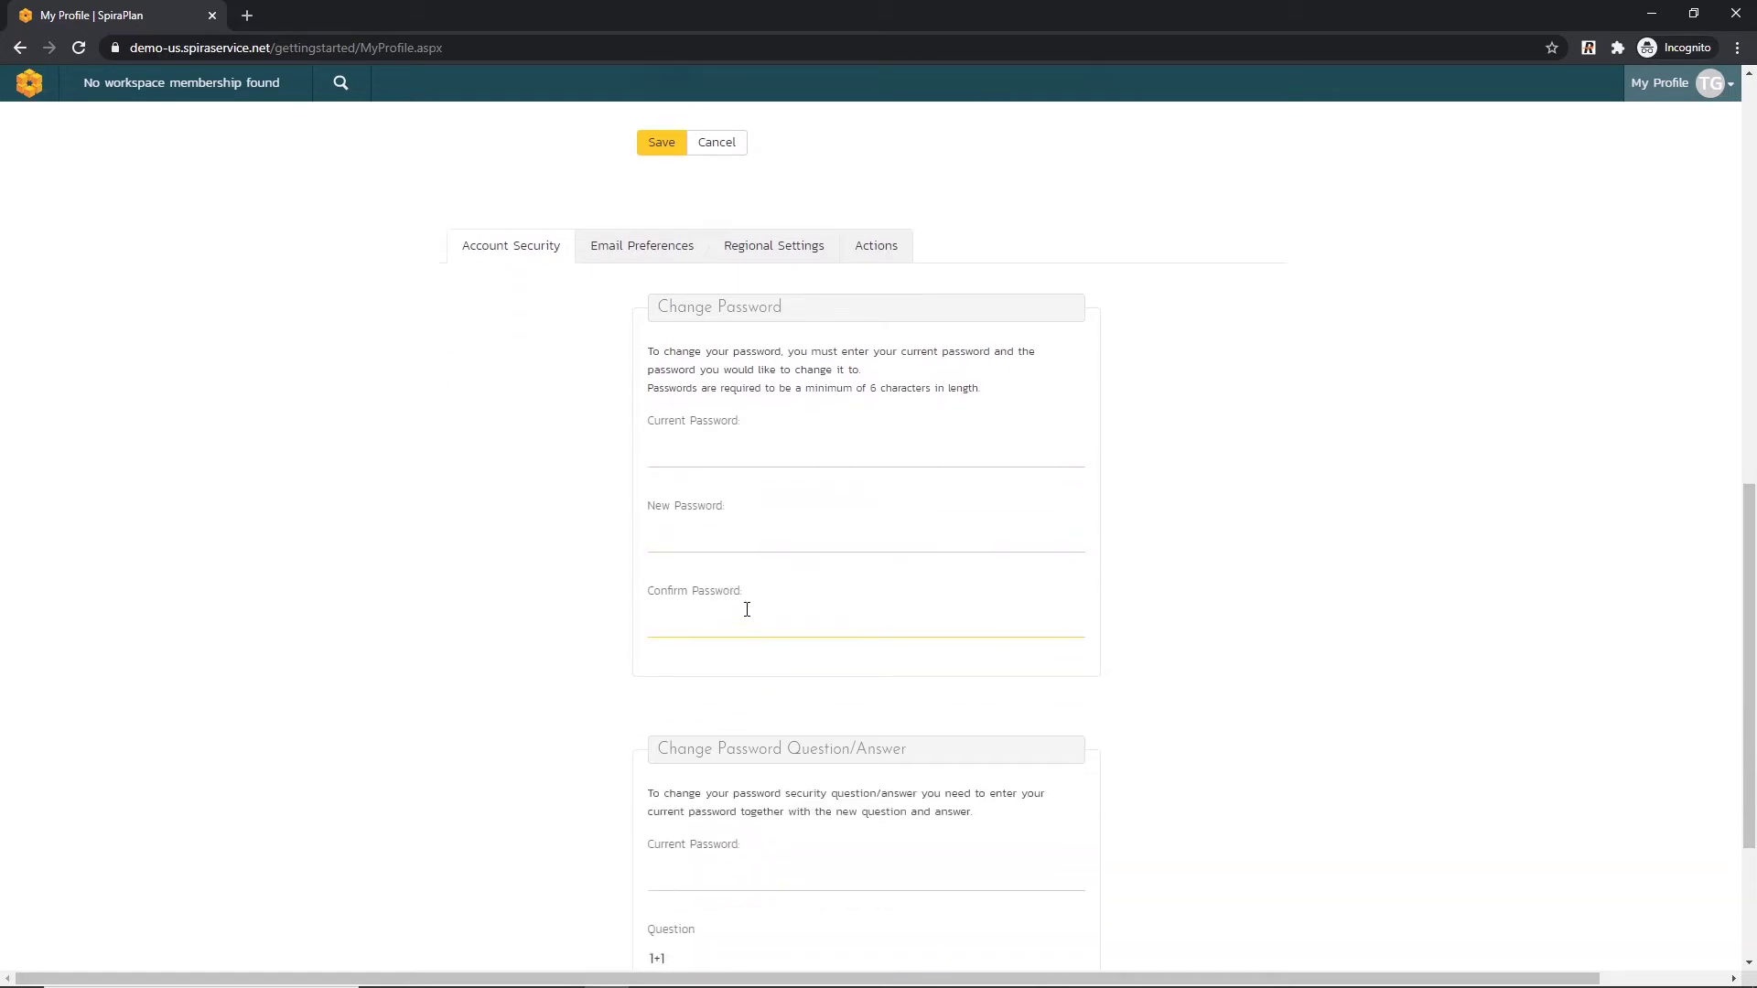
click(799, 495)
Revisit the Current Password field, then save the profile to get the preferences-saved confirmation.
click(765, 455)
click(810, 405)
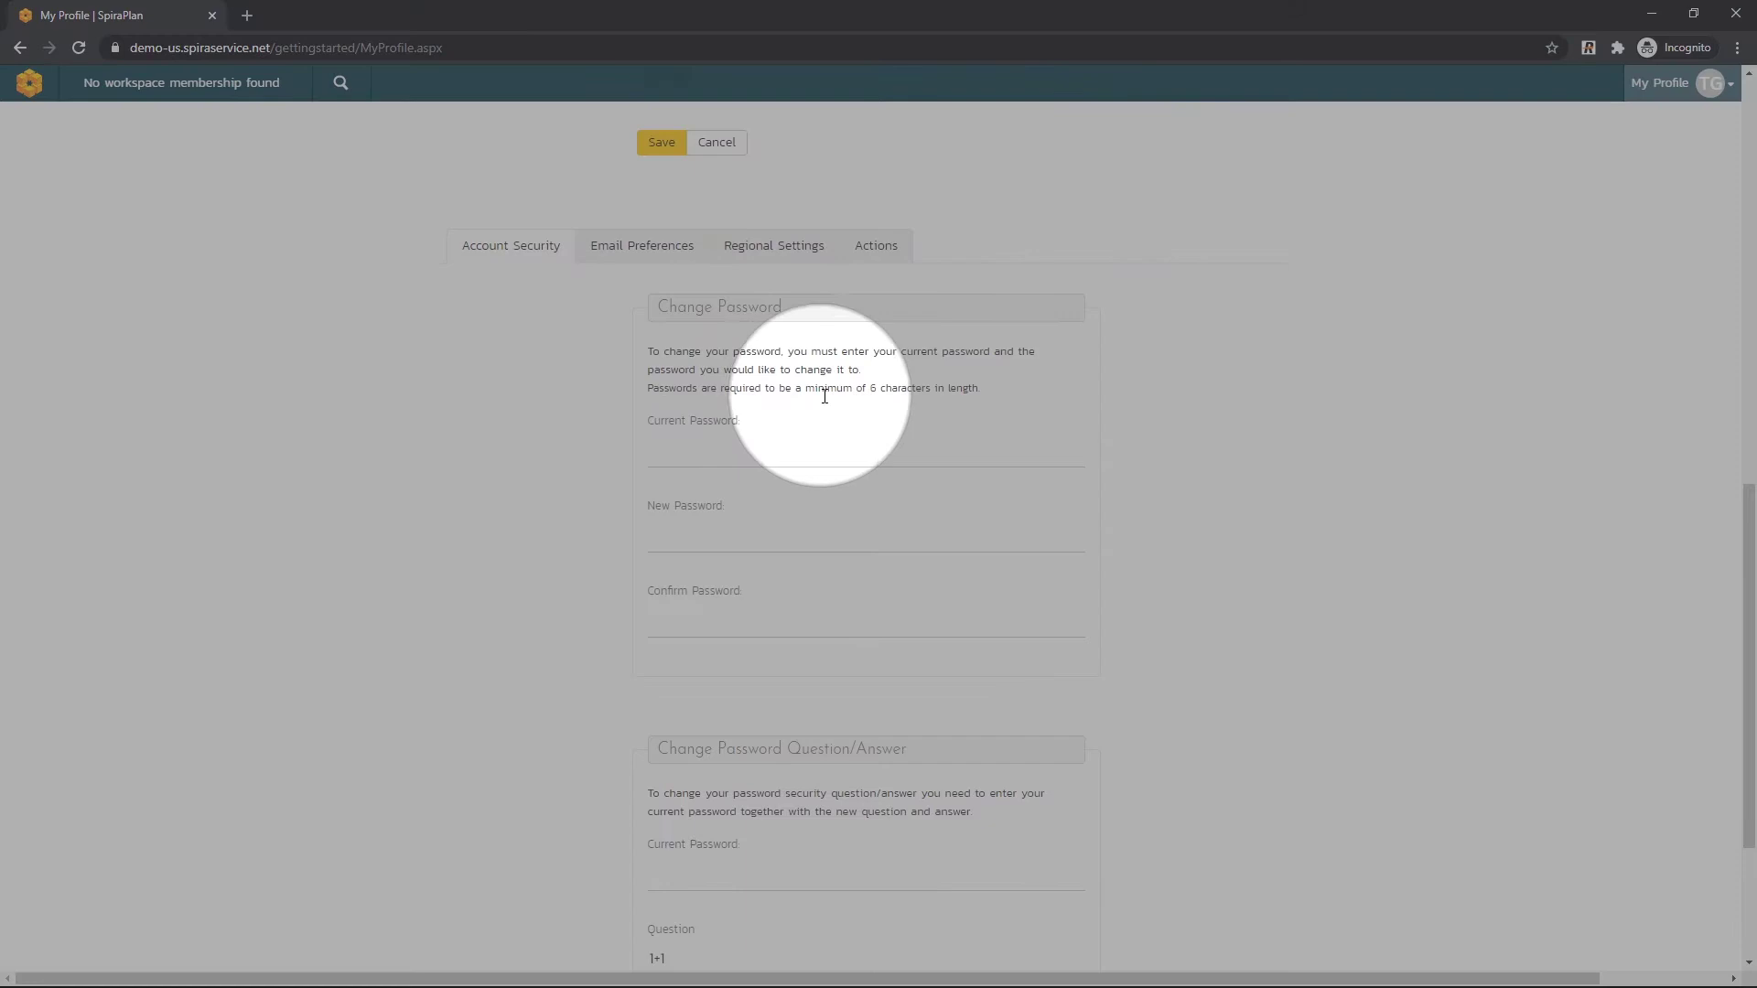
click(897, 422)
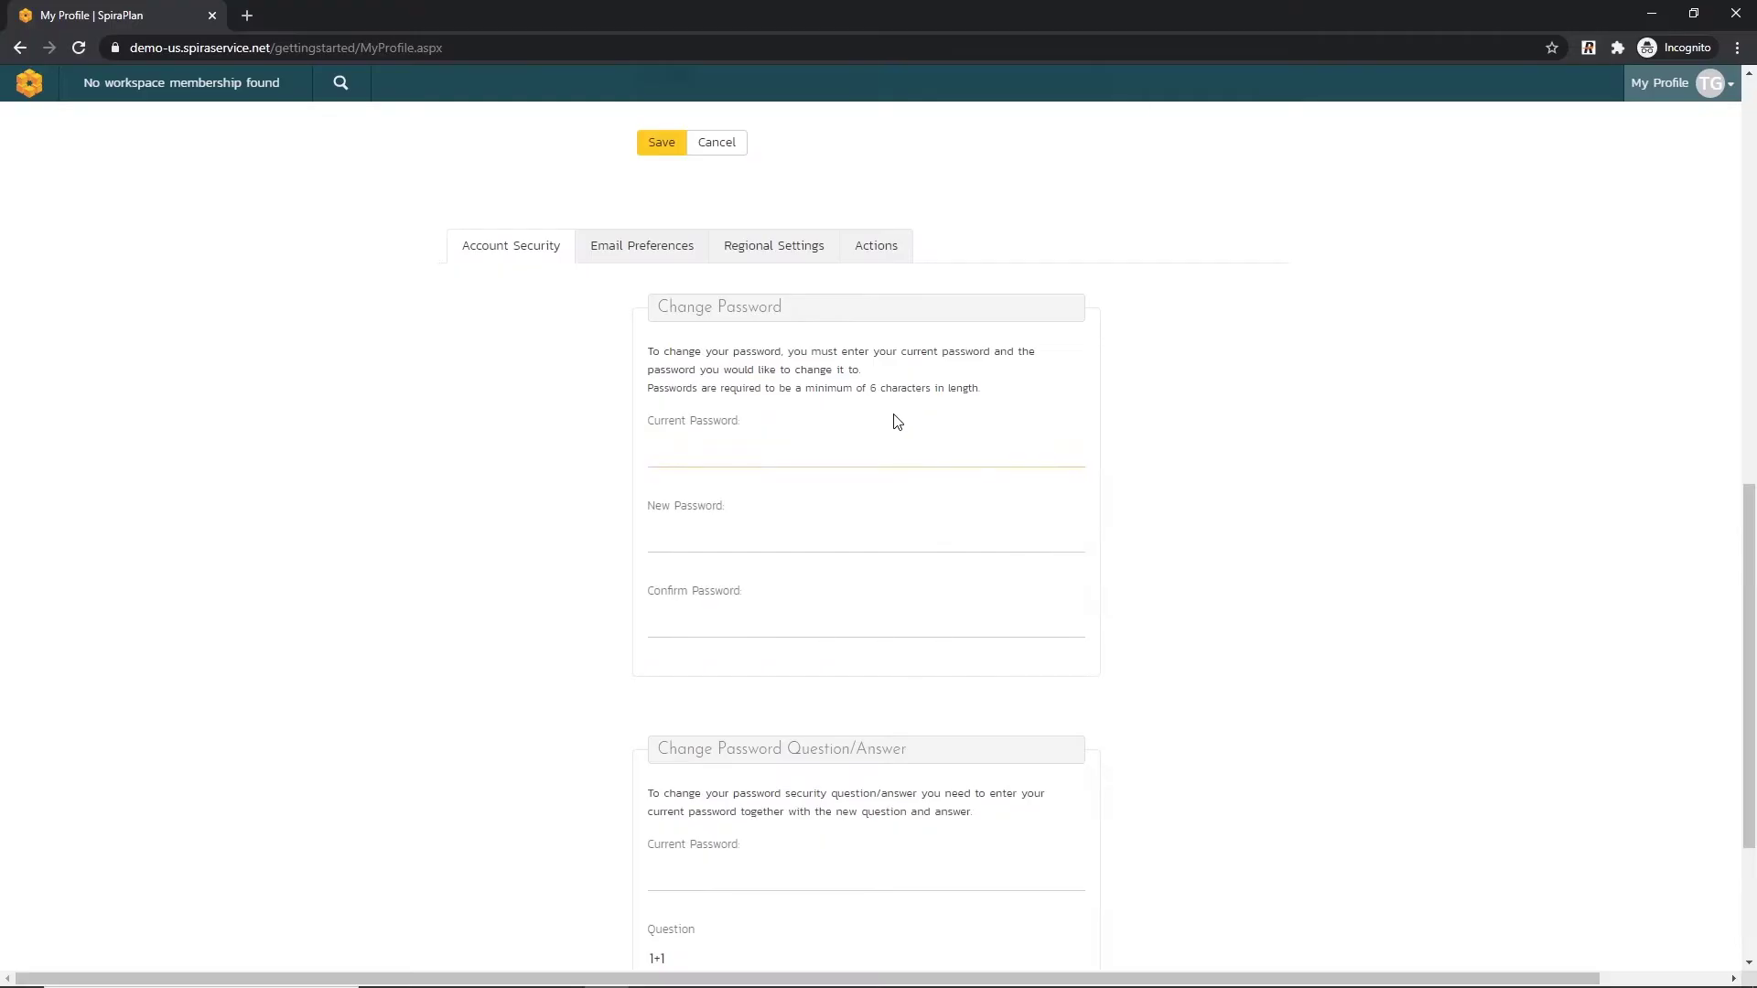
scroll(892, 421, down, 3)
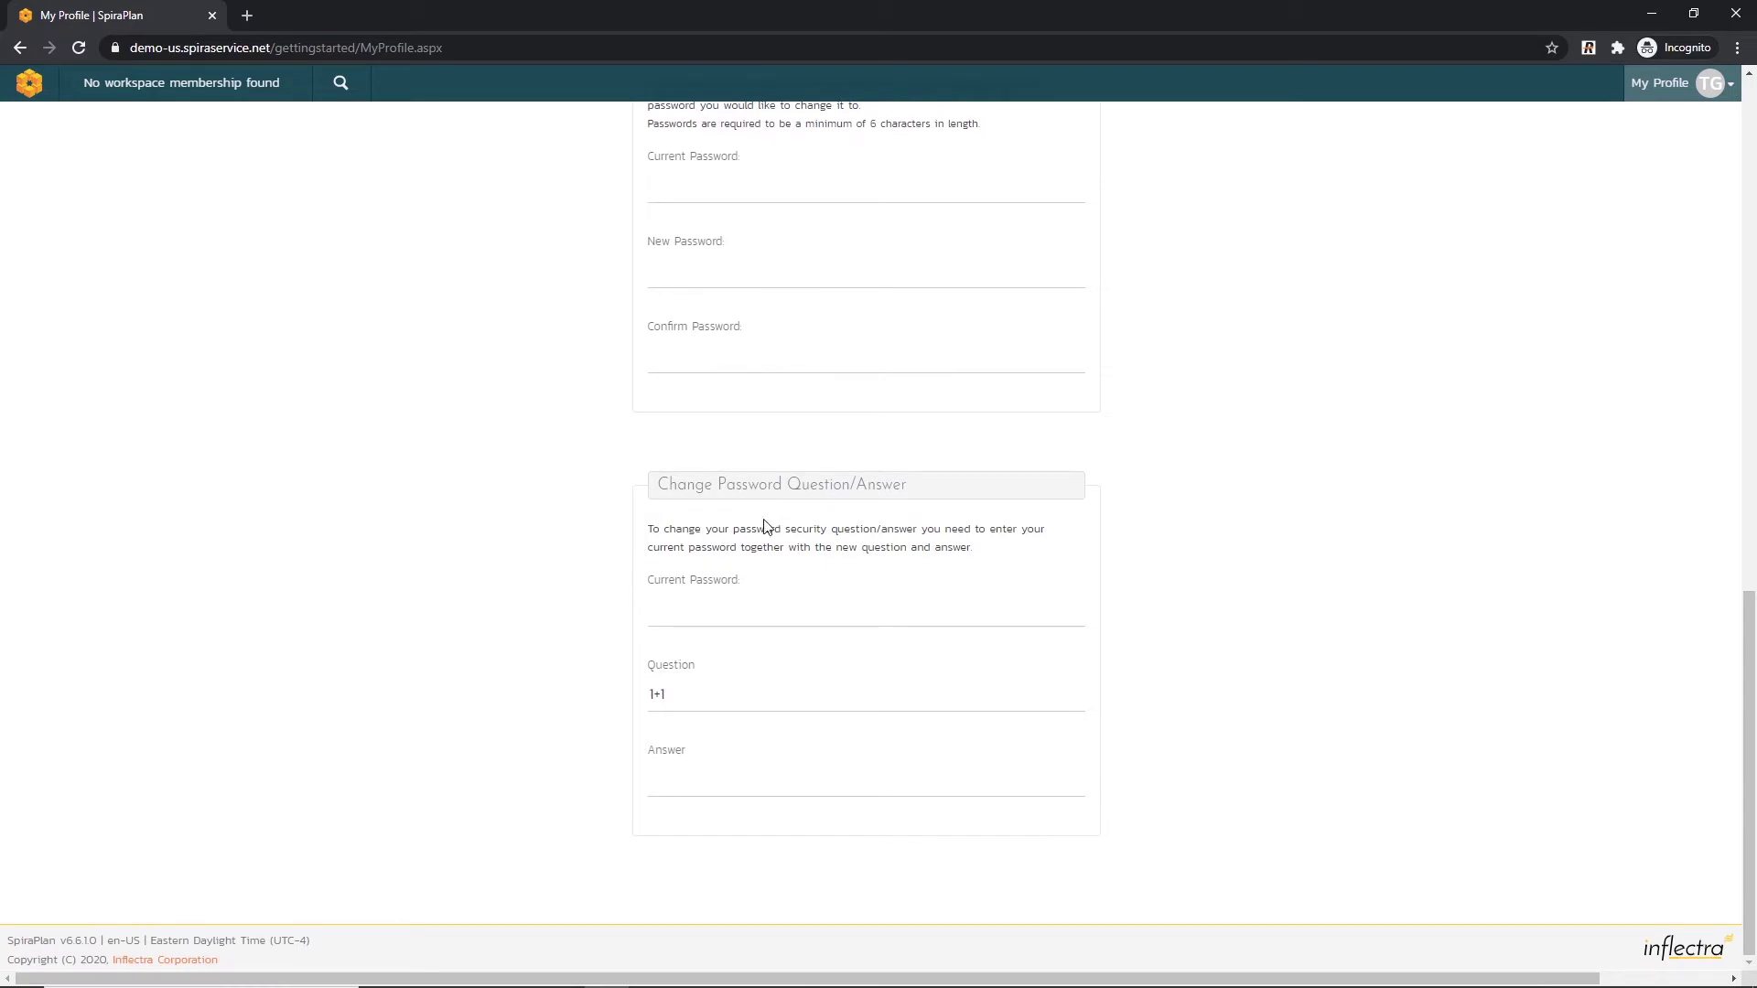
click(853, 606)
scroll(853, 607, up, 6)
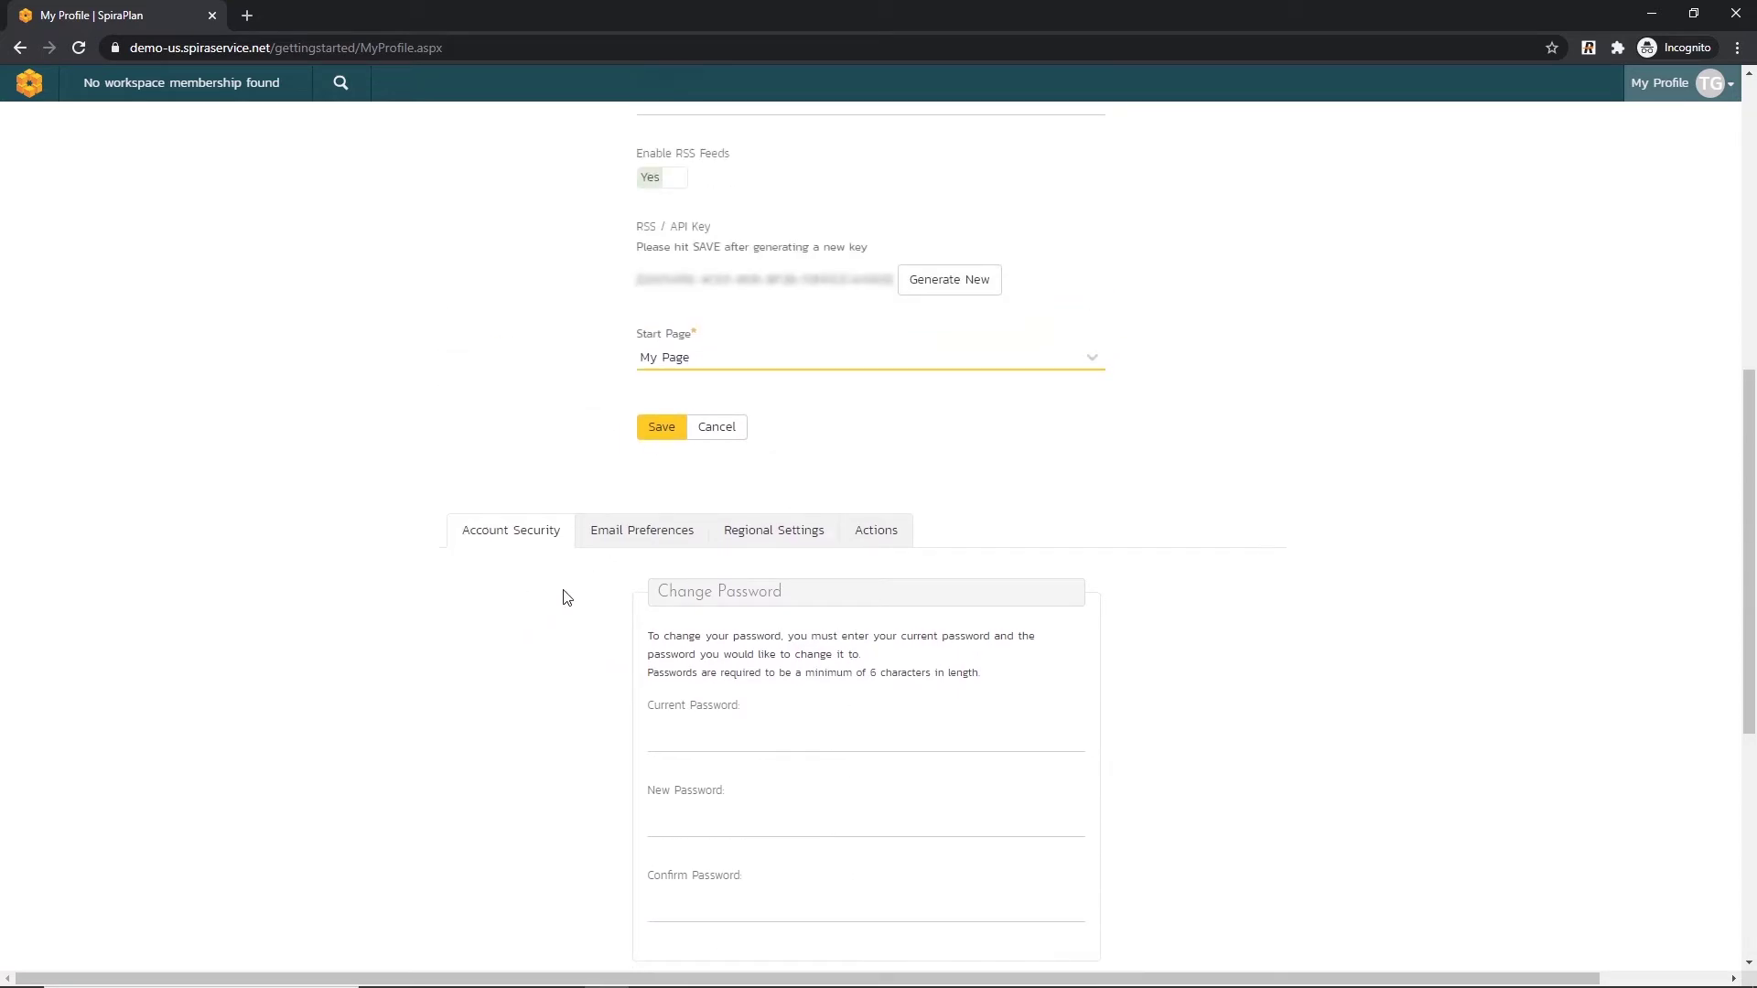
click(662, 430)
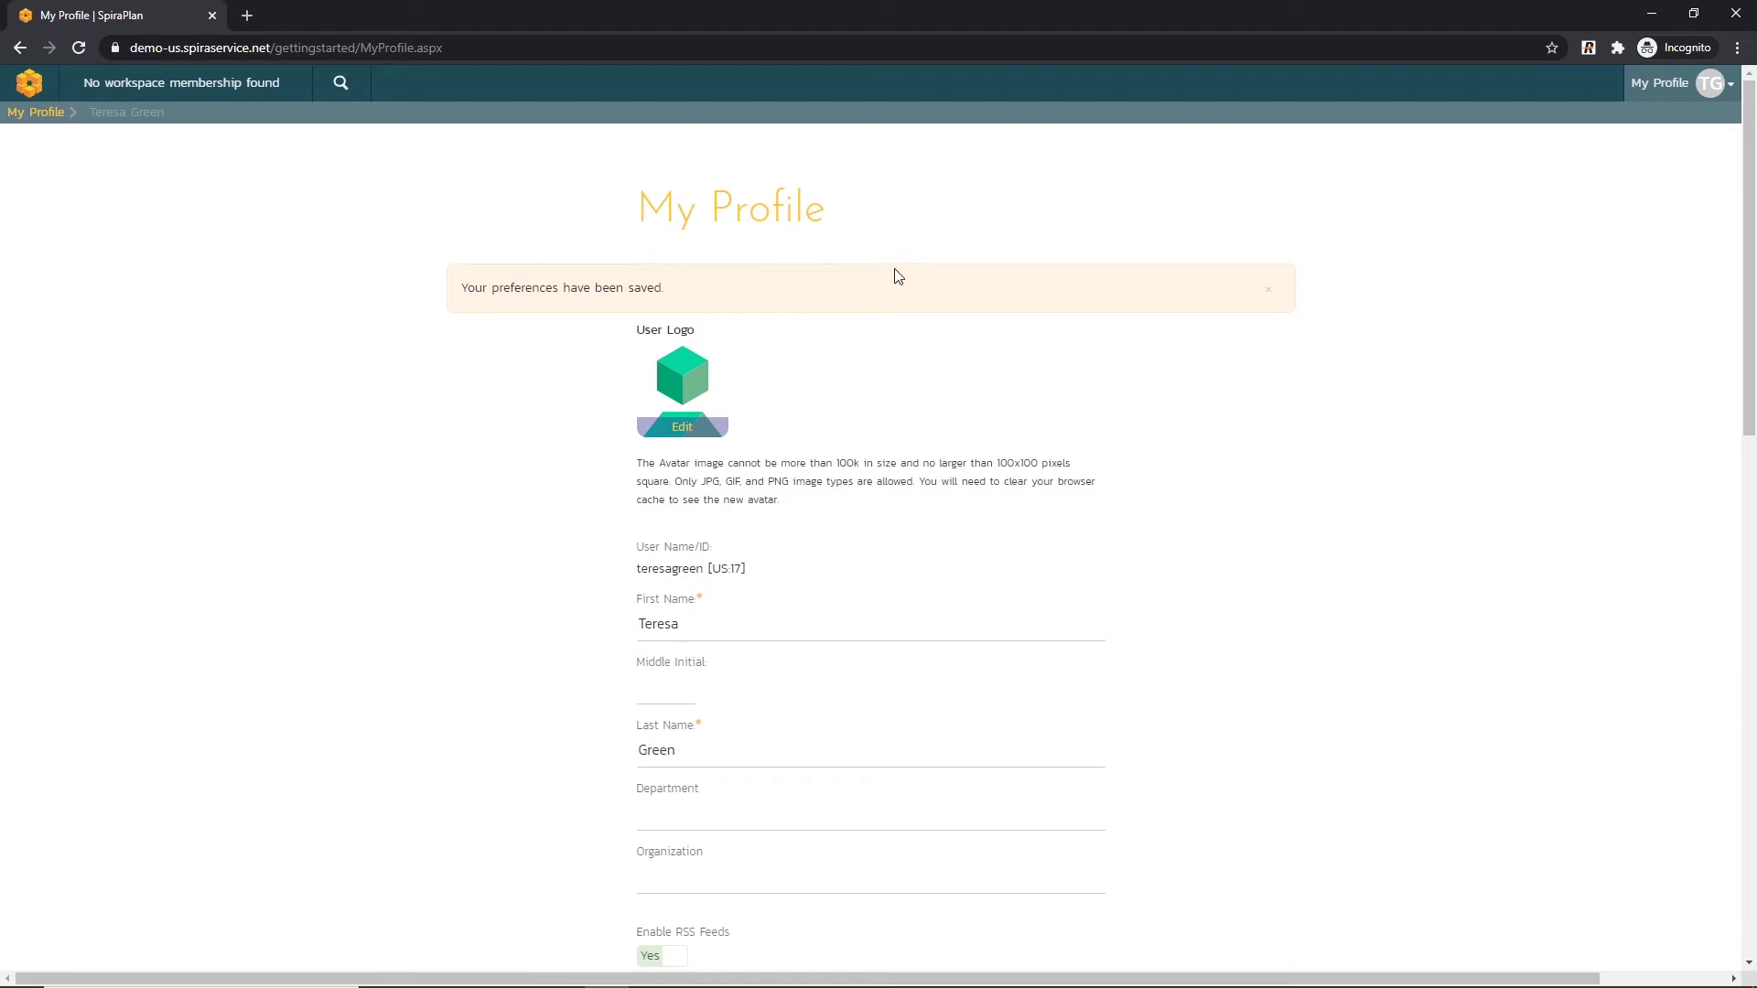
Dismiss the saved banner, upload the round portrait PNG as the user logo, and save the profile.
click(1271, 297)
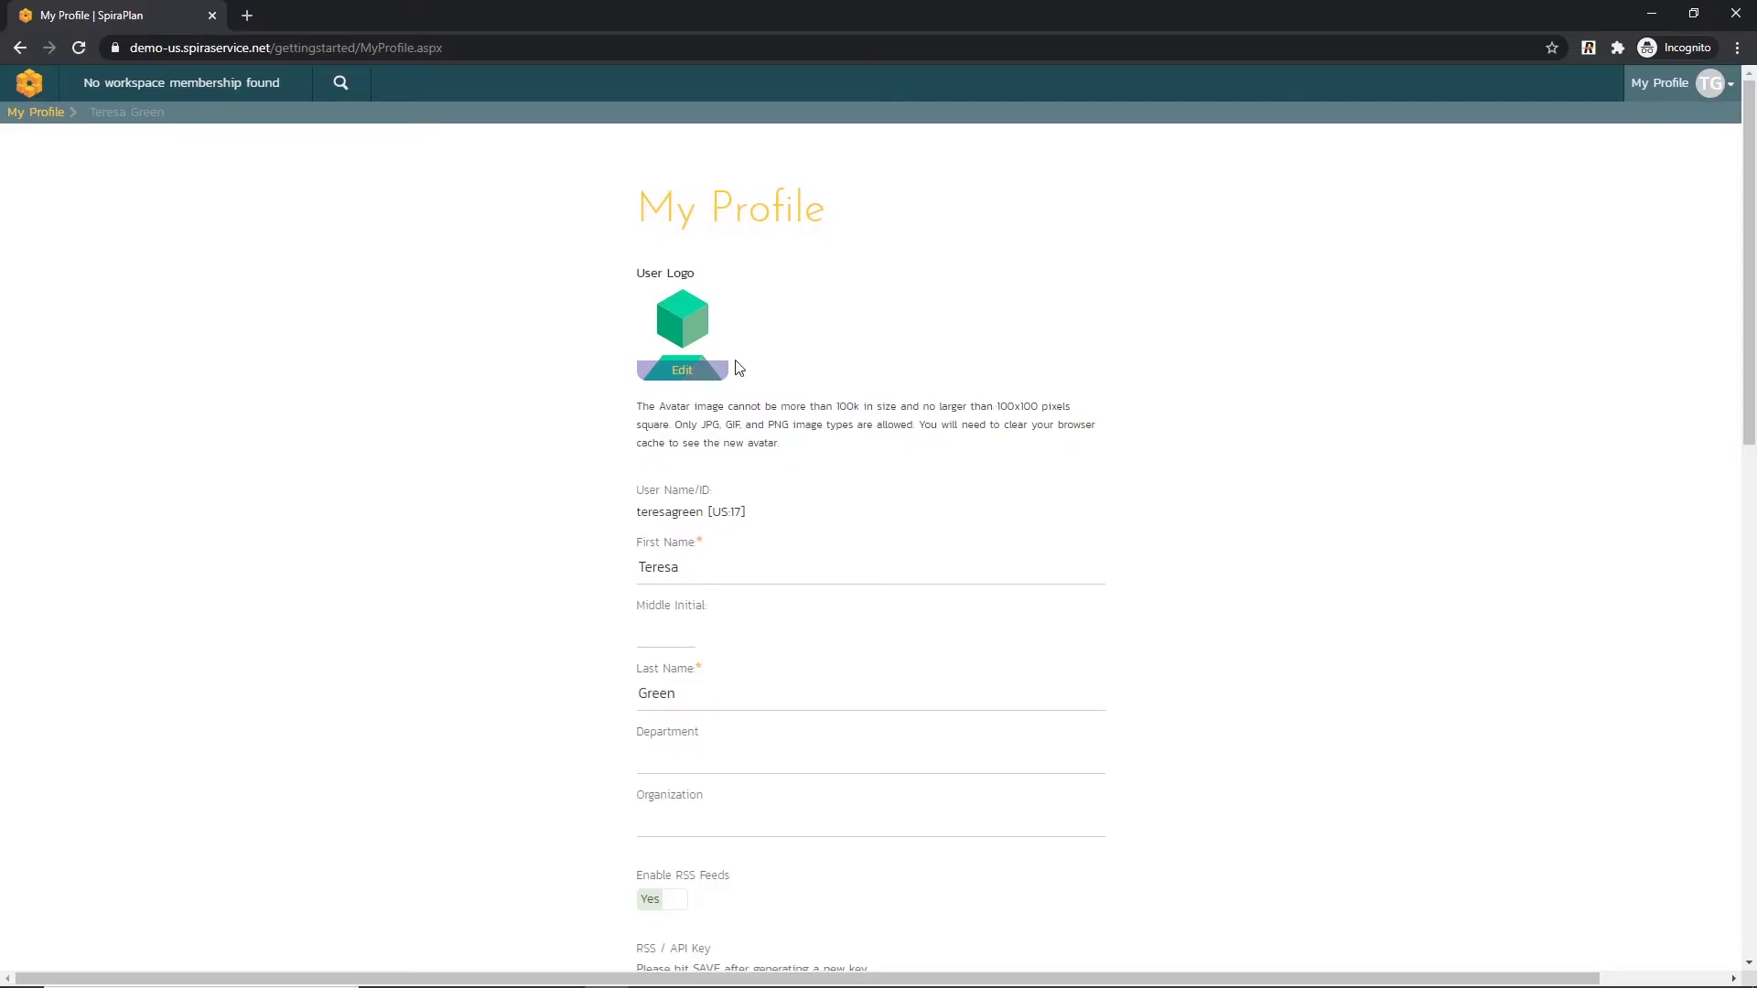
mouse_move(720, 371)
click(706, 368)
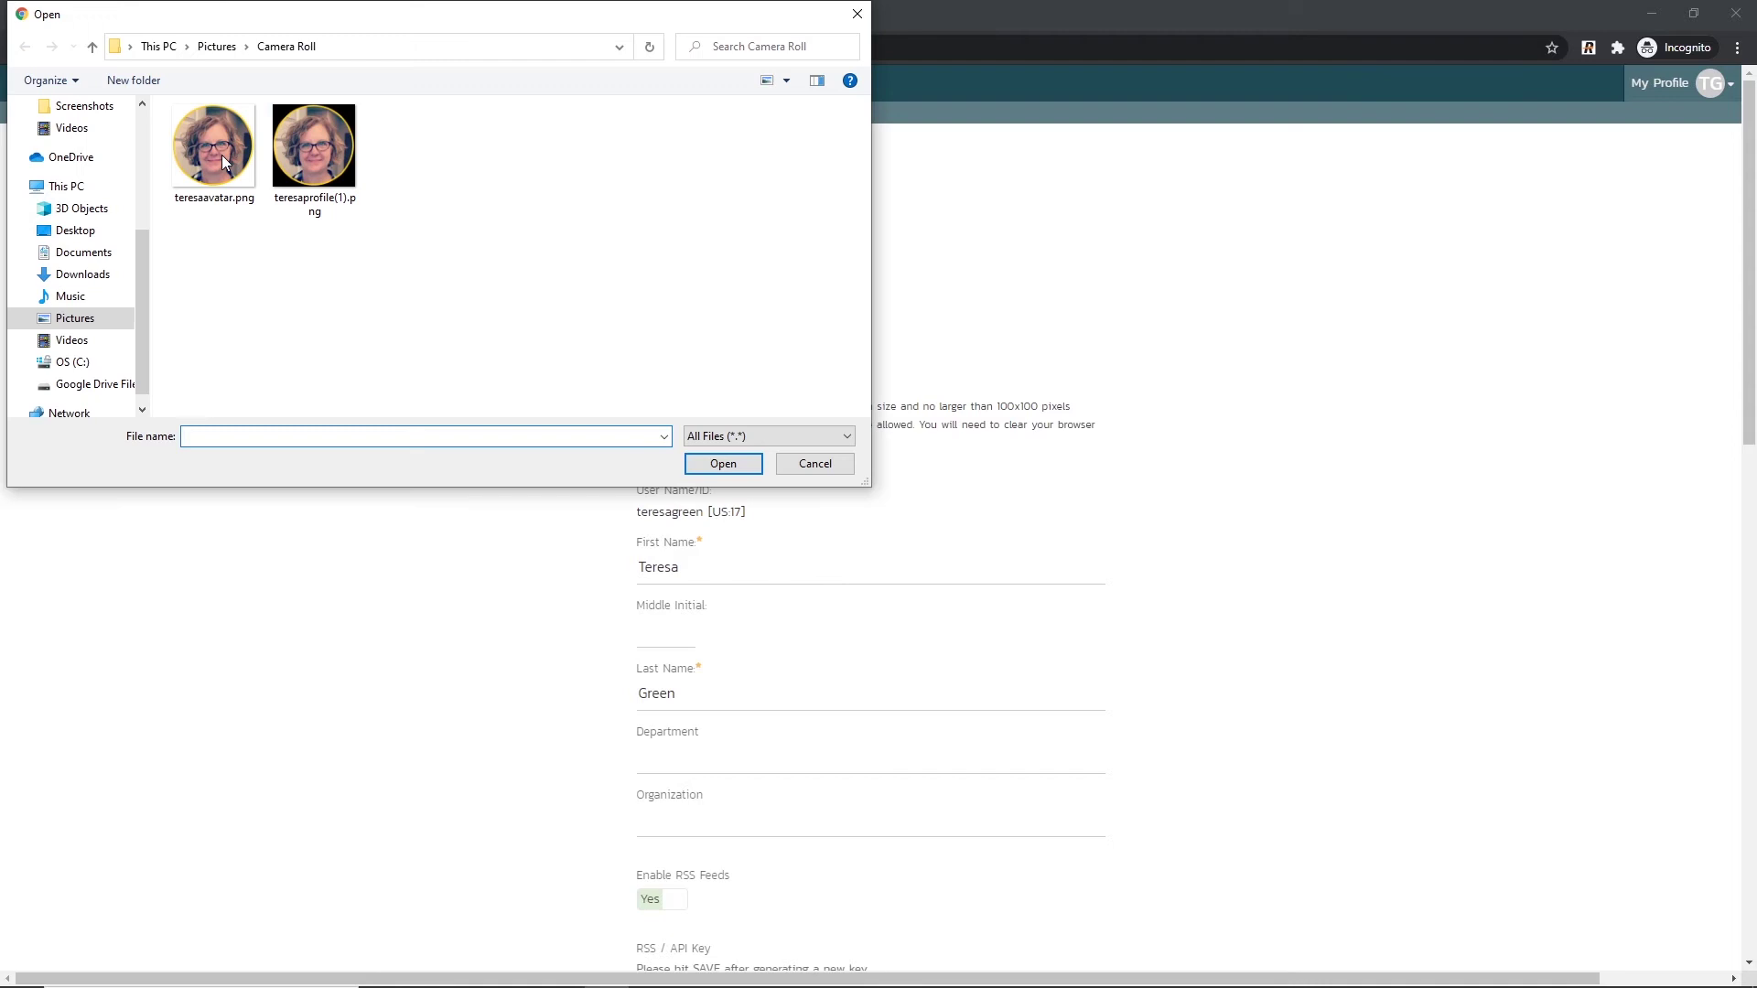
click(215, 167)
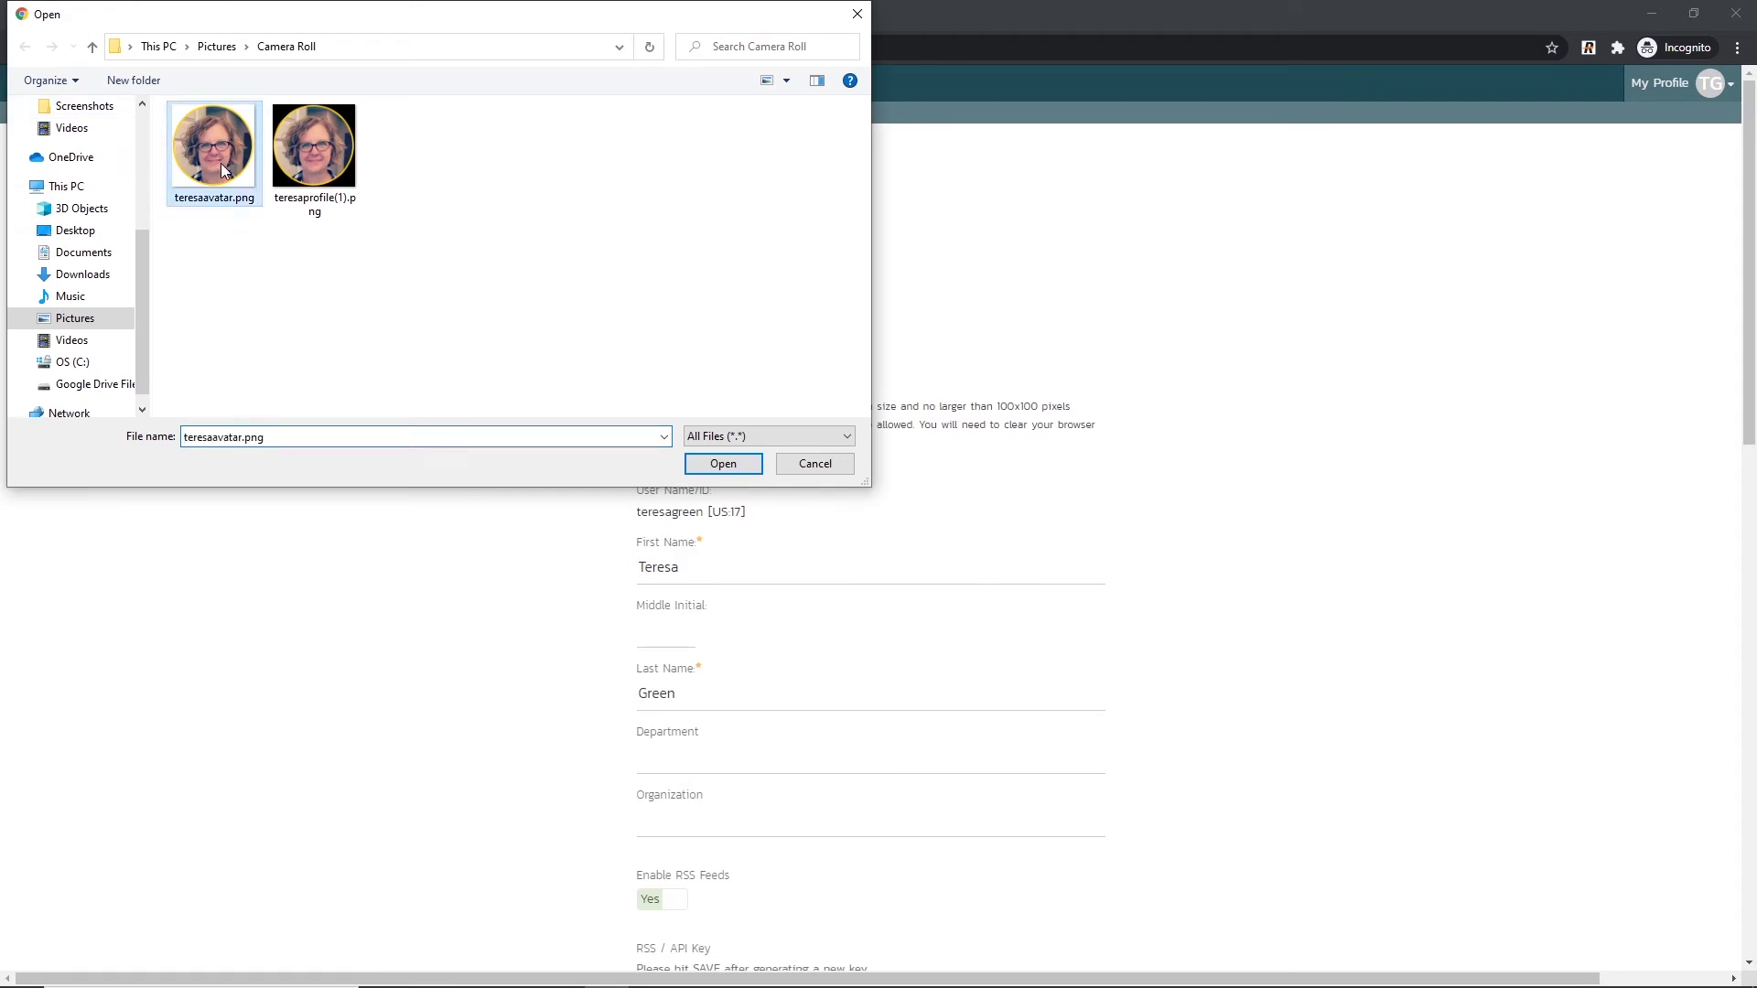
click(725, 465)
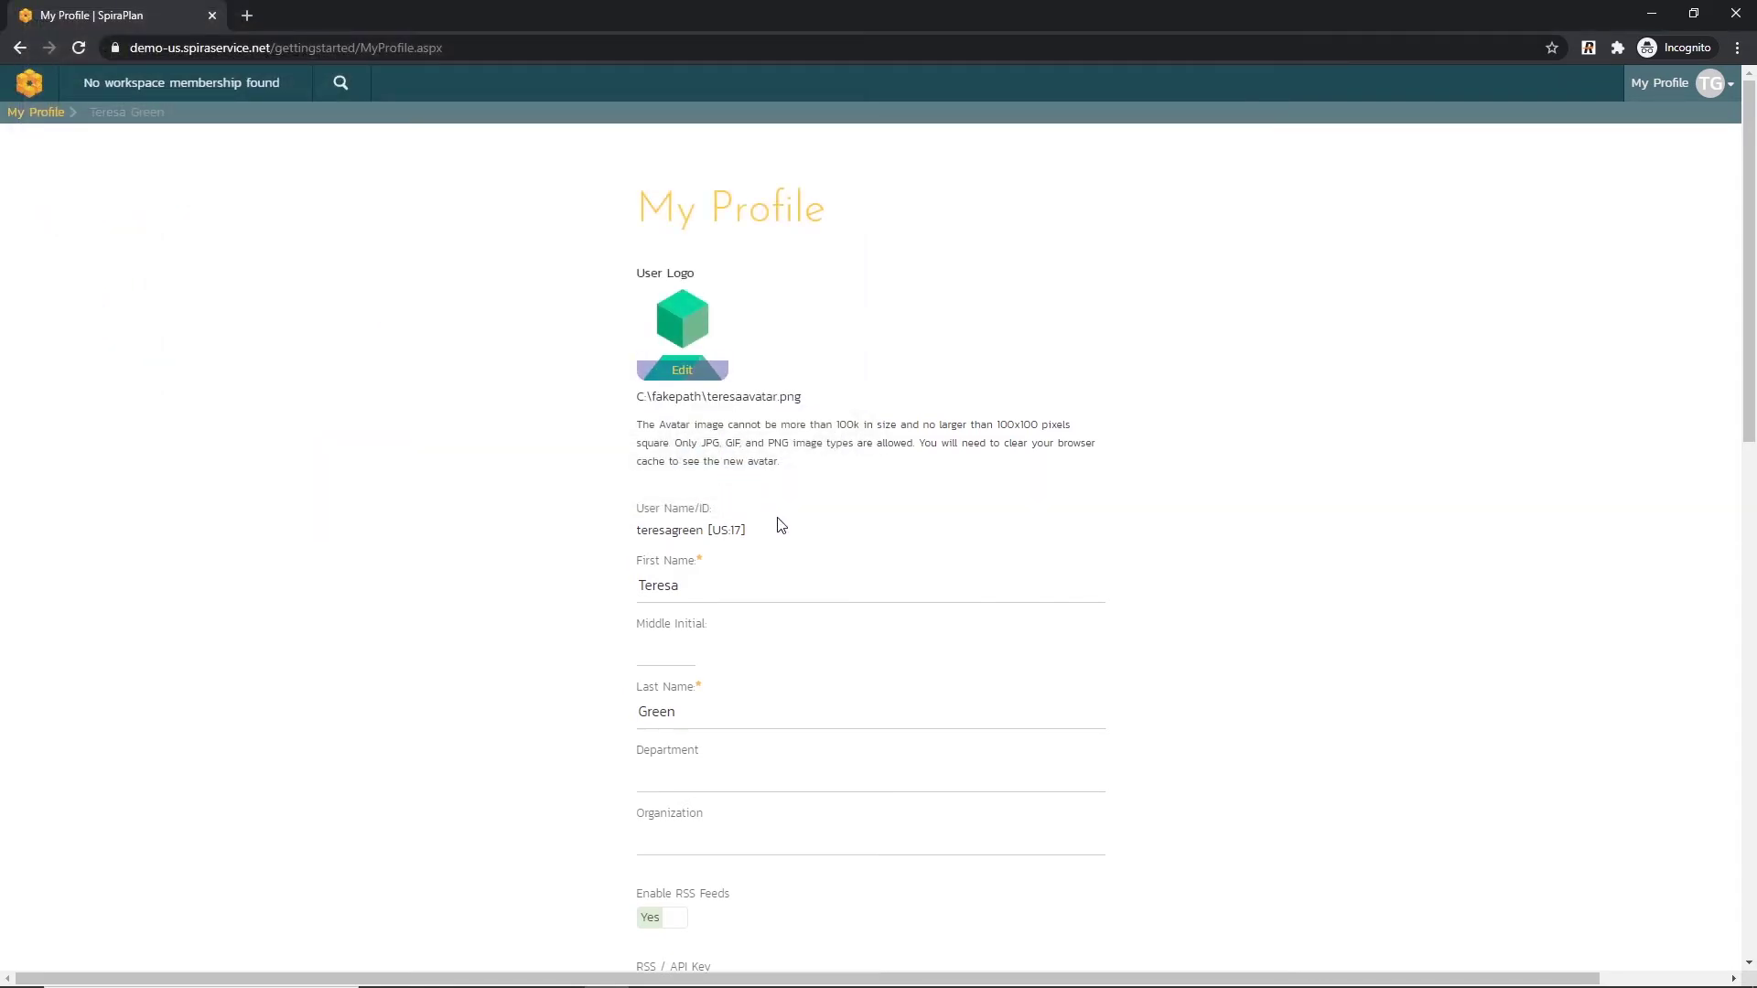
scroll(796, 525, down, 4)
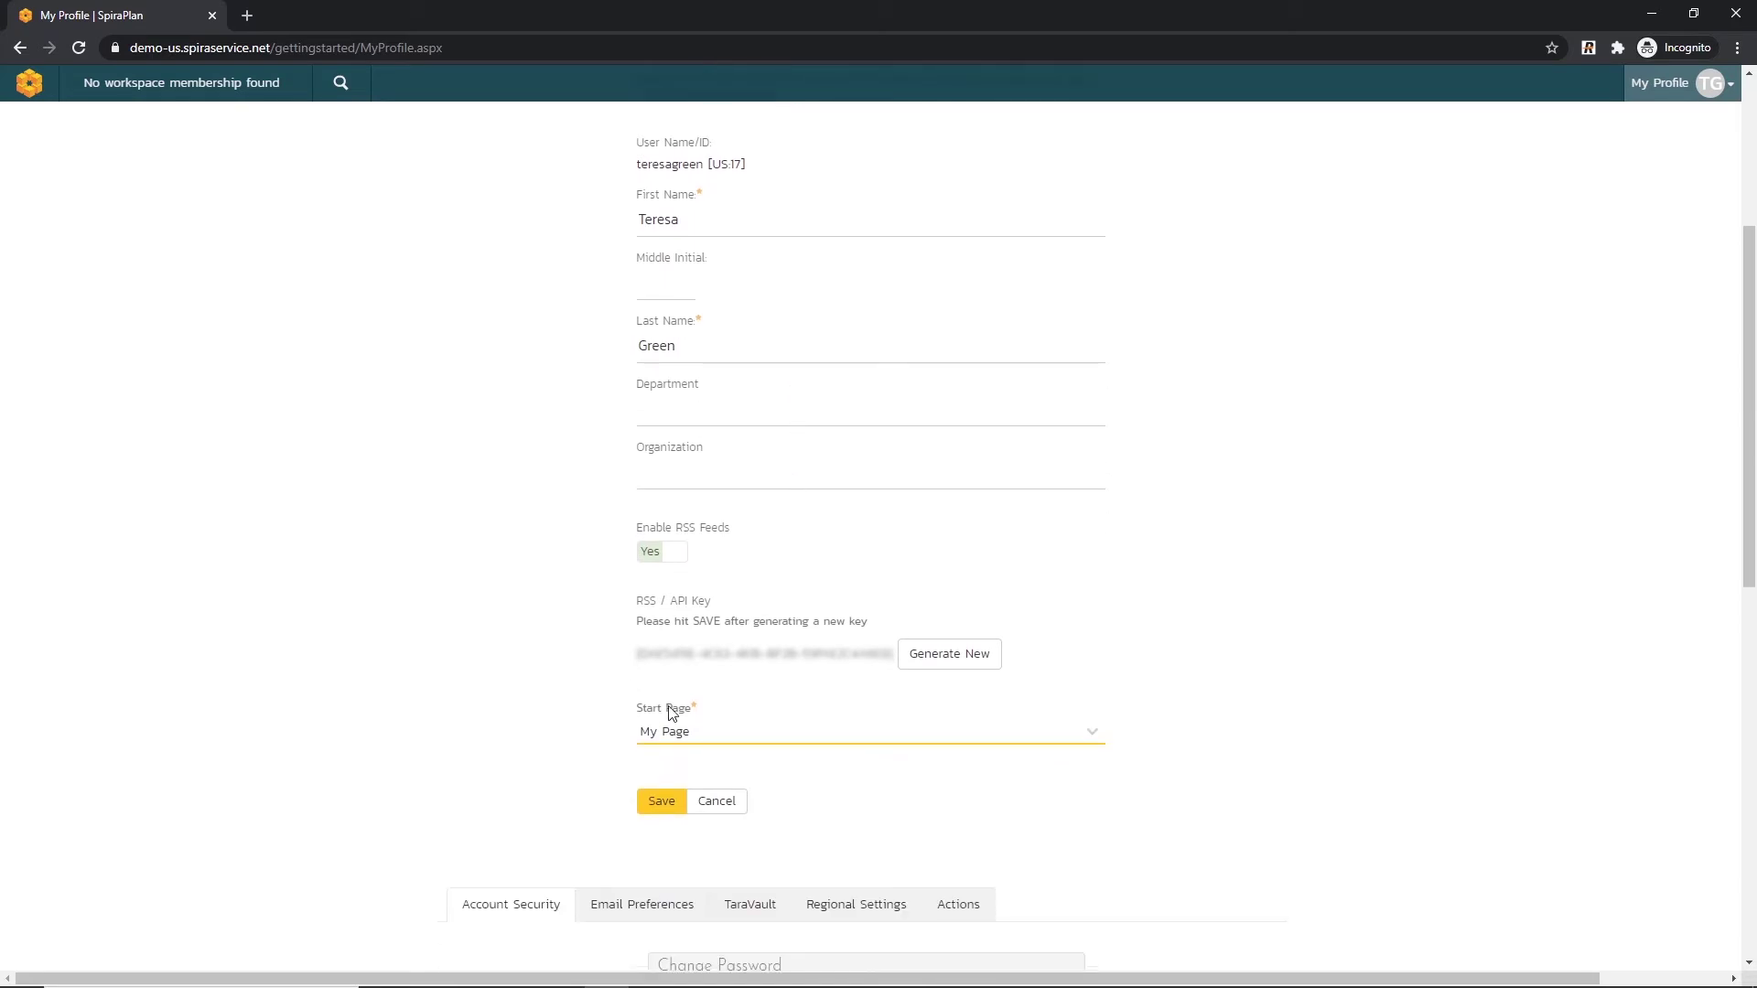
click(662, 803)
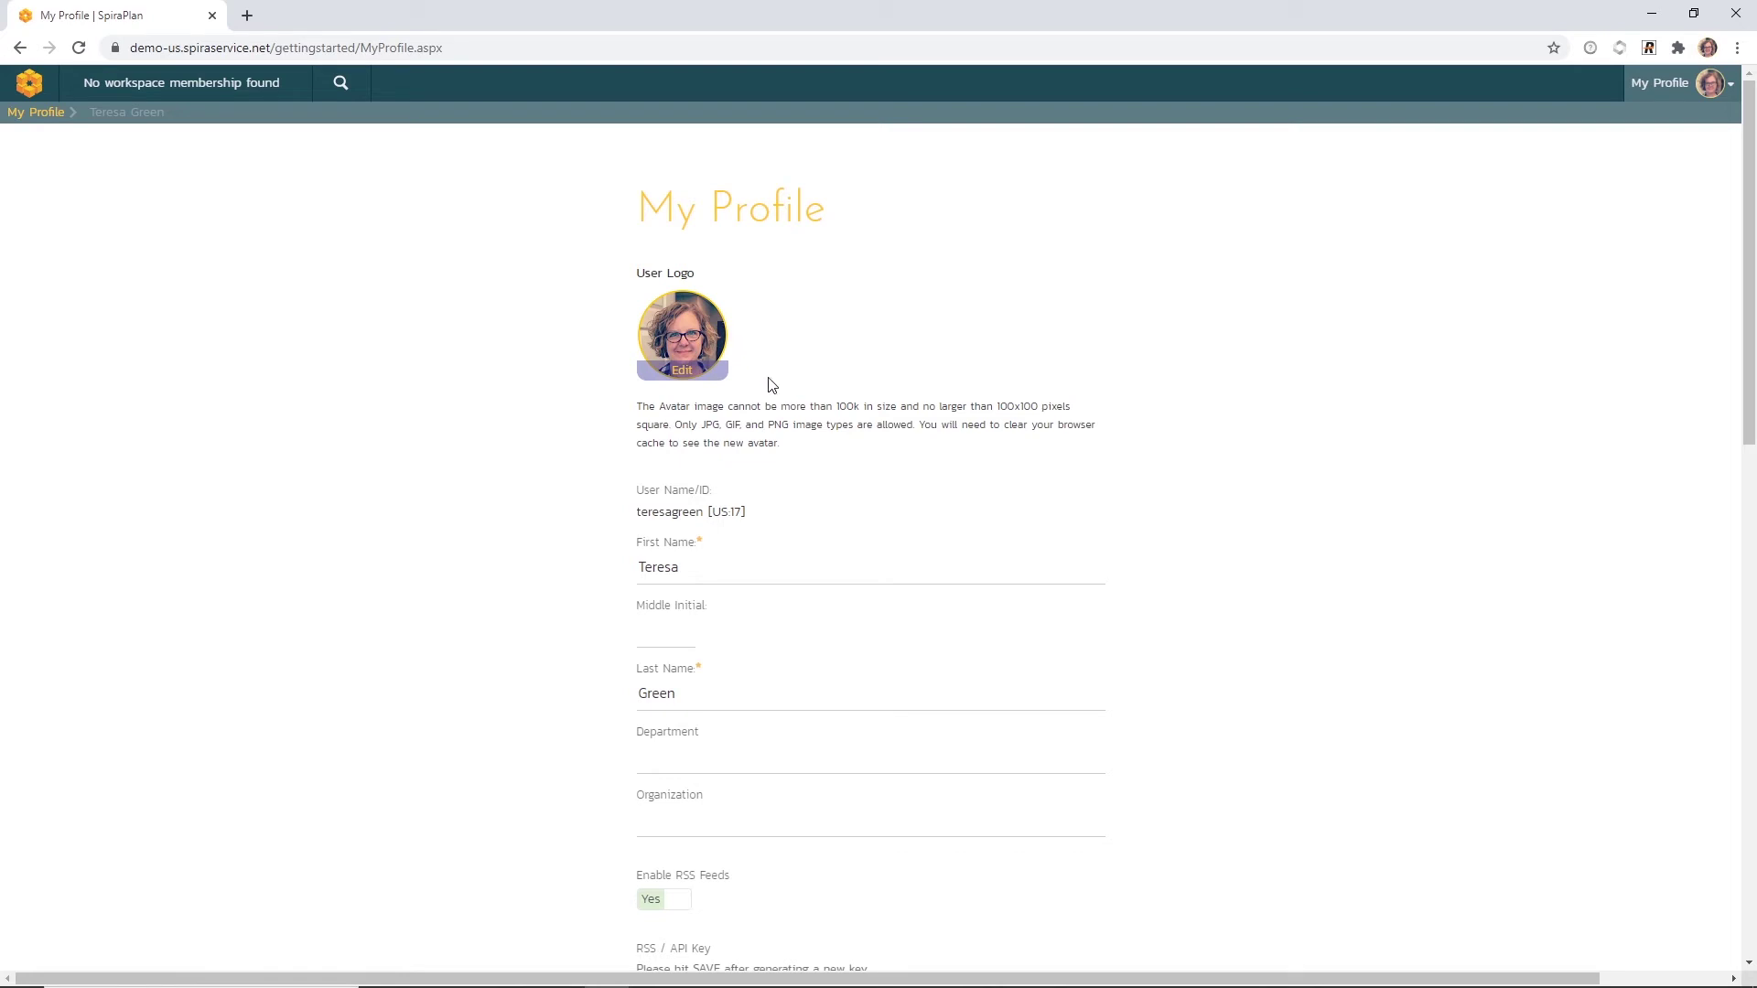
scroll(827, 531, down, 1)
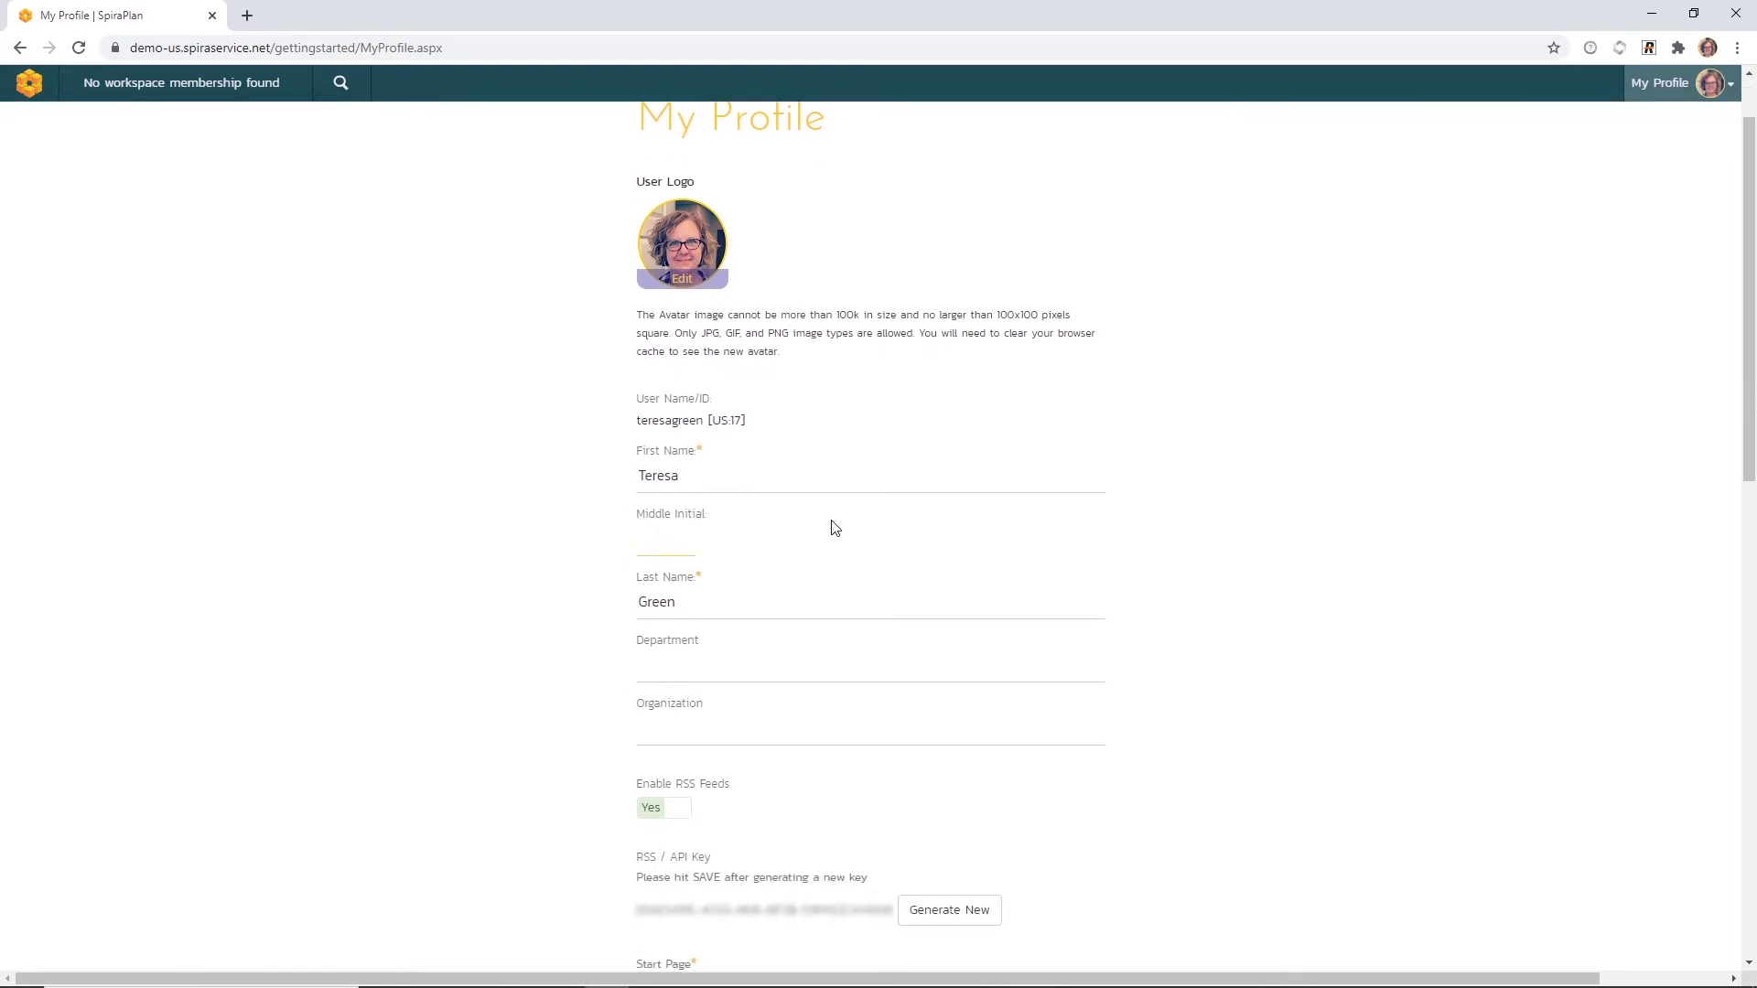
scroll(832, 529, down, 1)
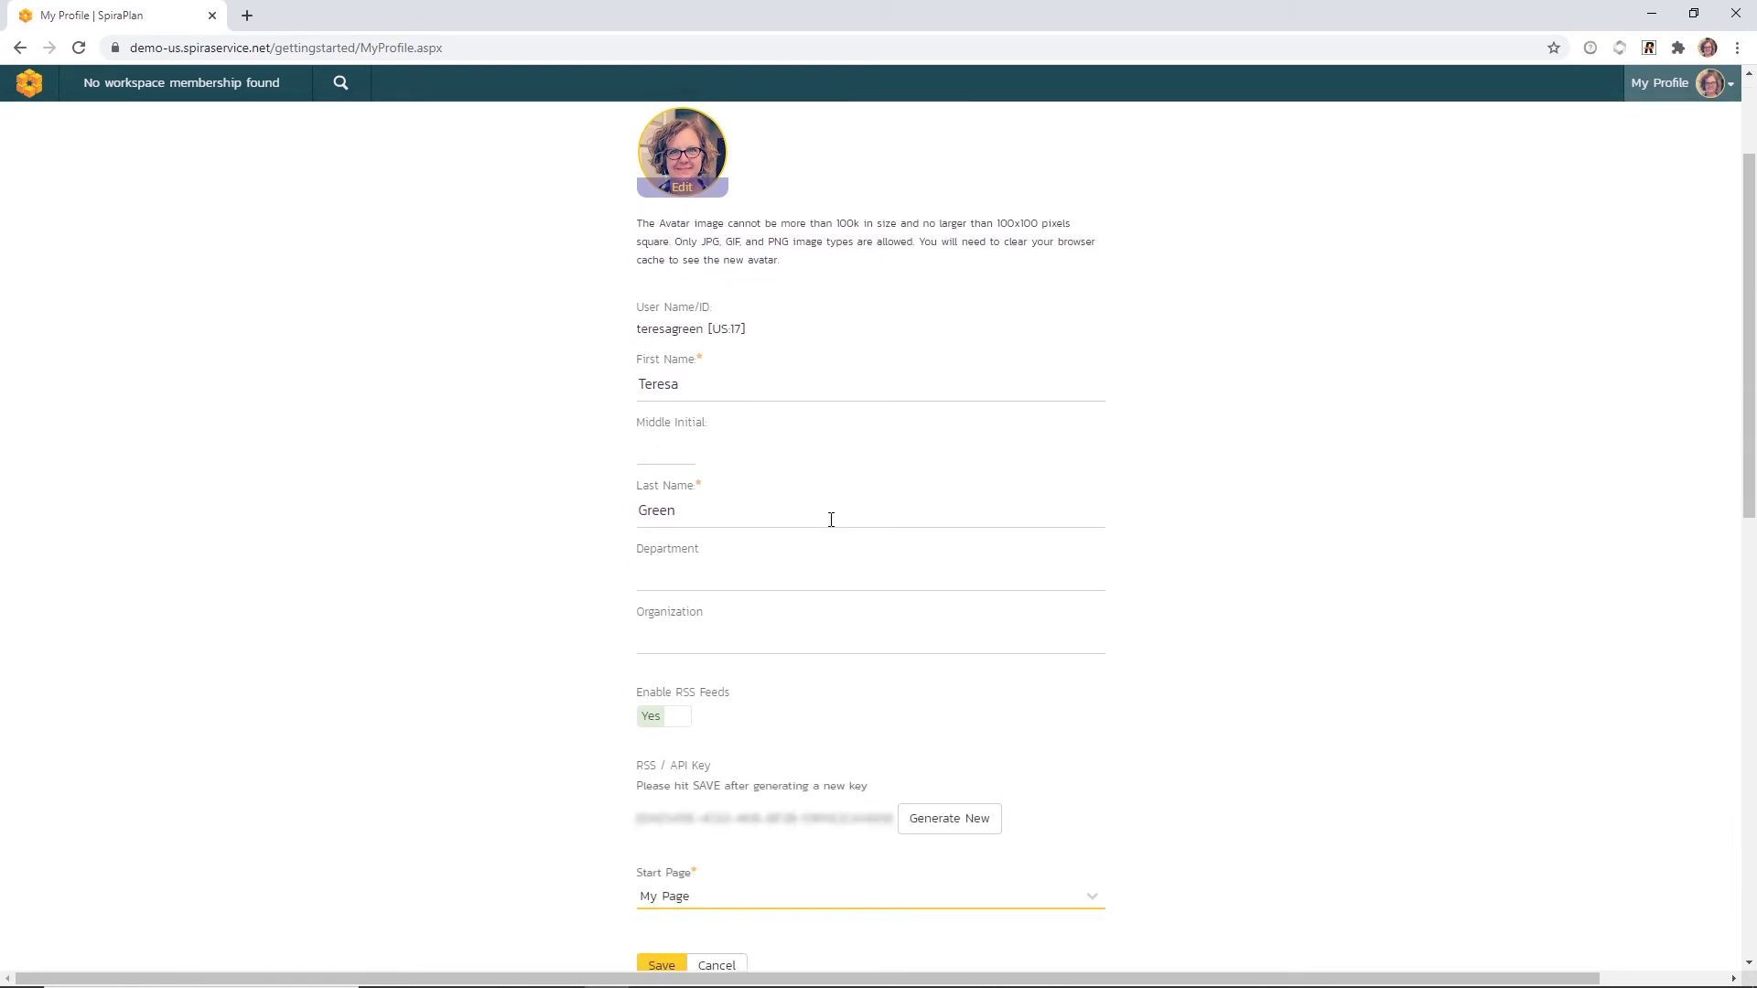
click(673, 574)
scroll(718, 623, down, 1)
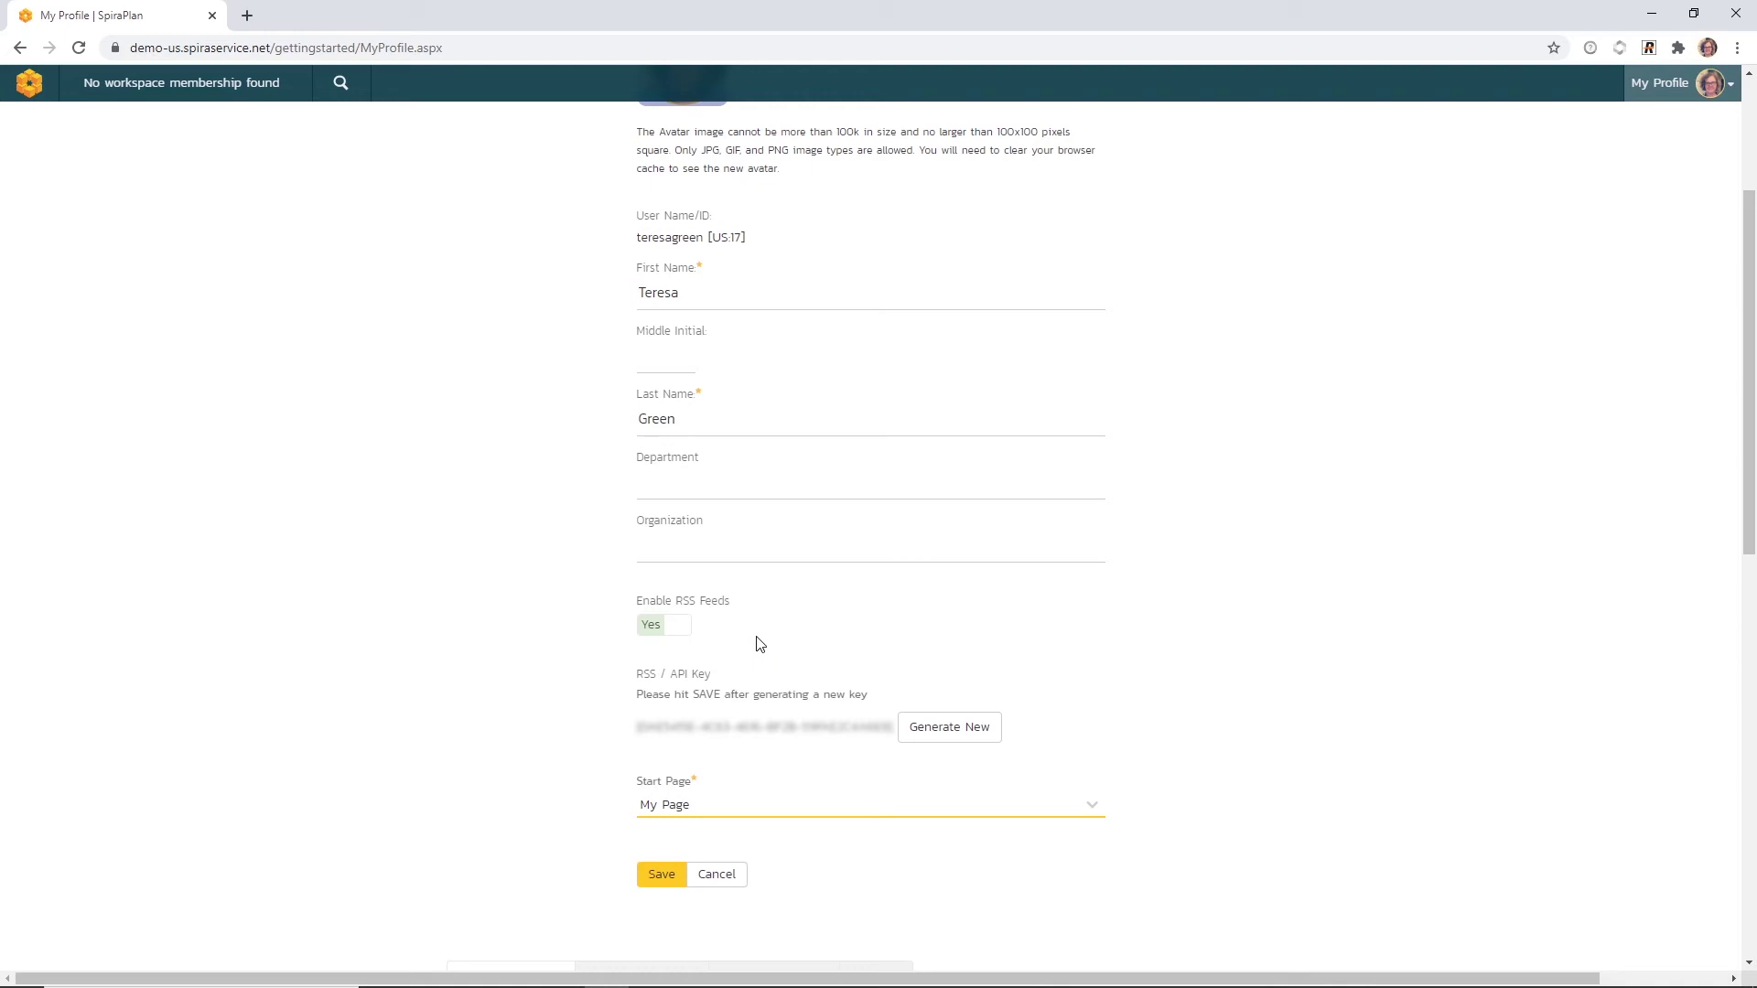
scroll(760, 643, down, 2)
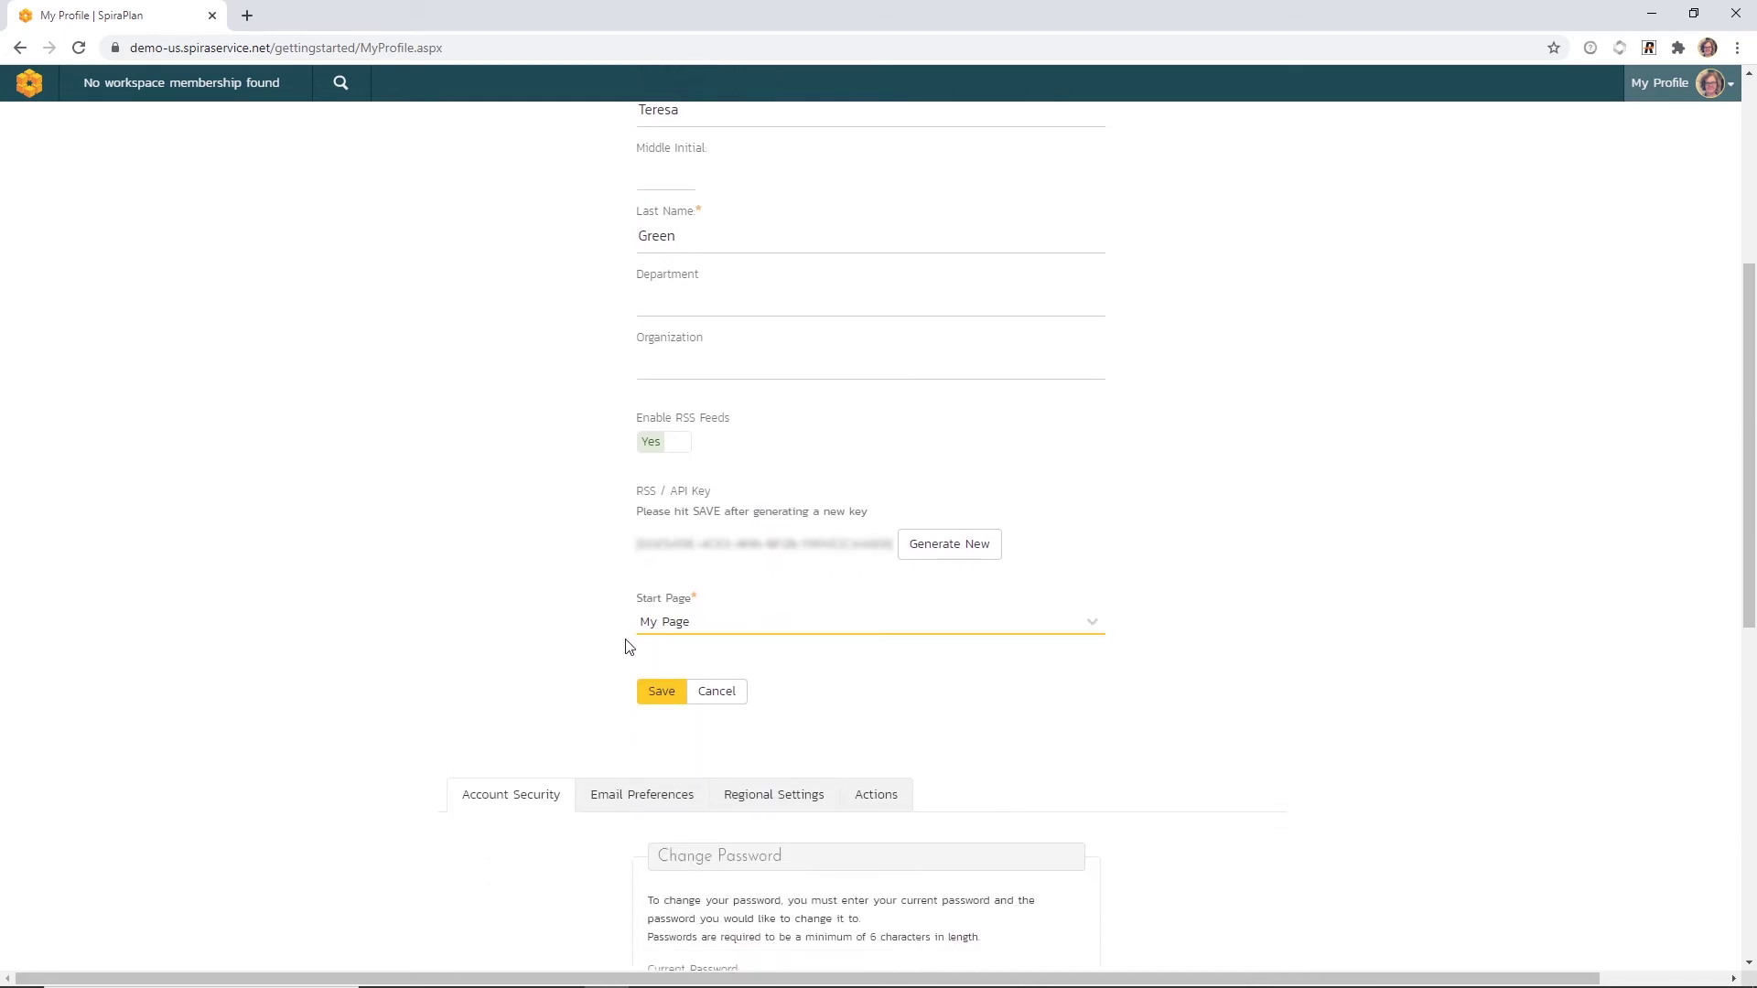
click(1094, 630)
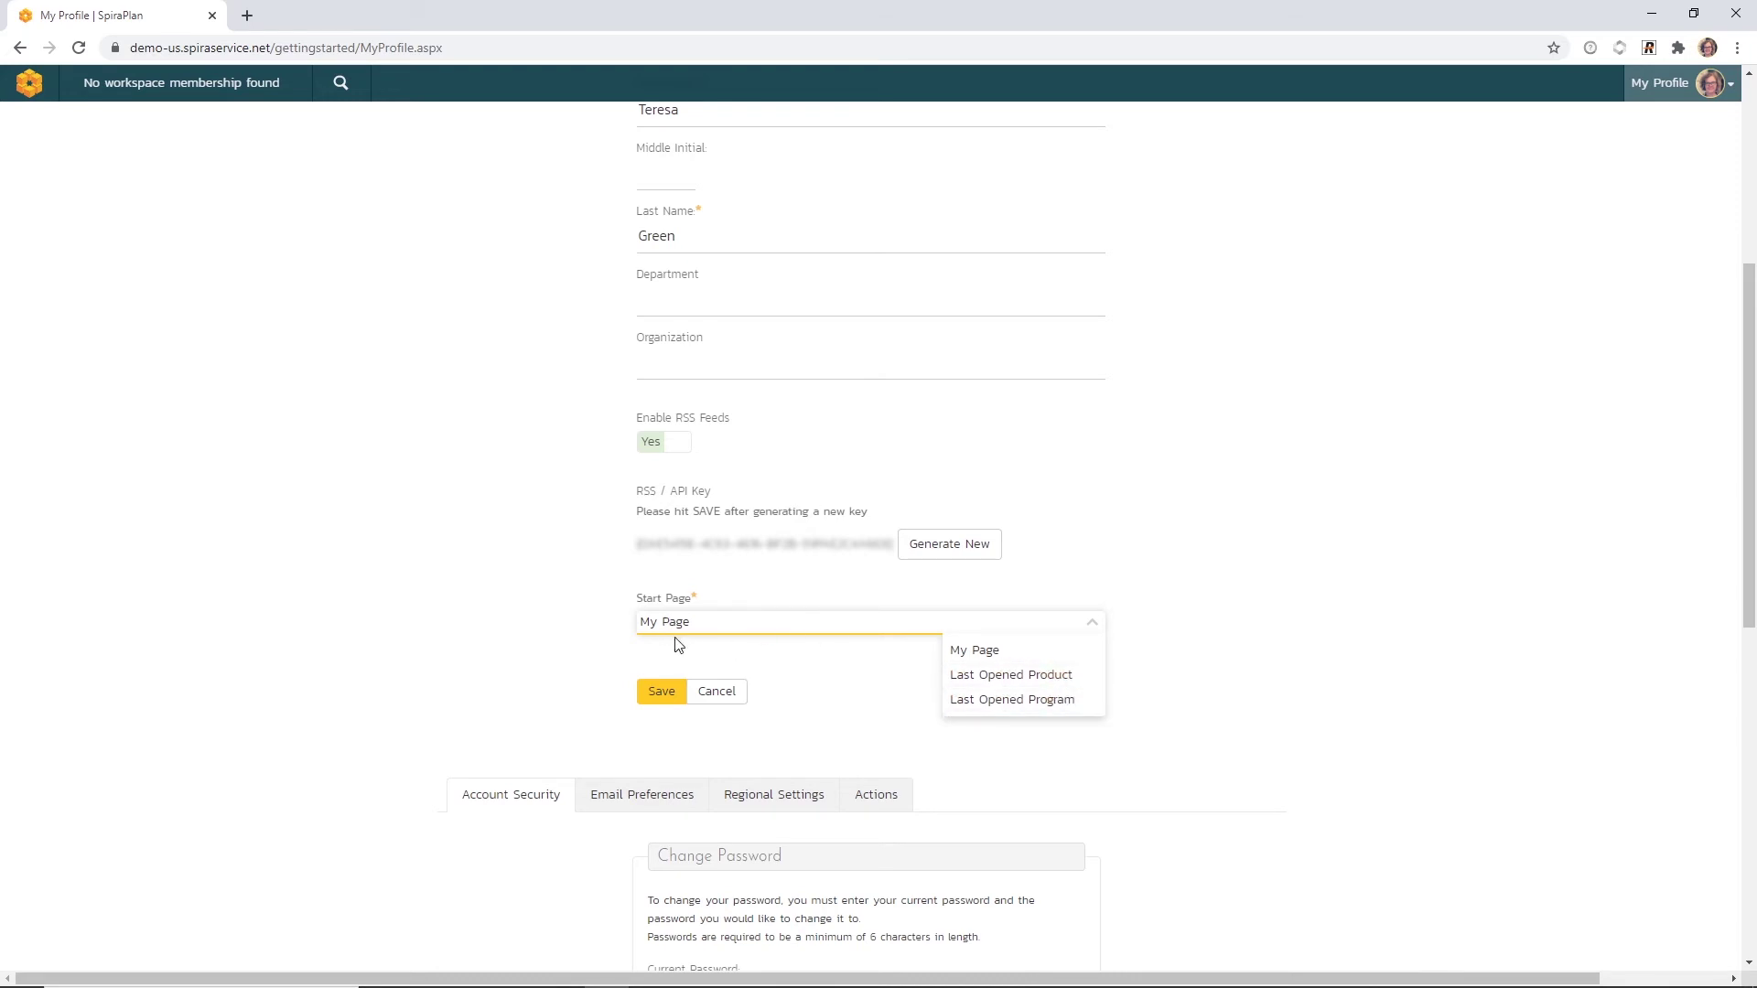
click(822, 710)
scroll(842, 715, down, 1)
scroll(843, 717, down, 2)
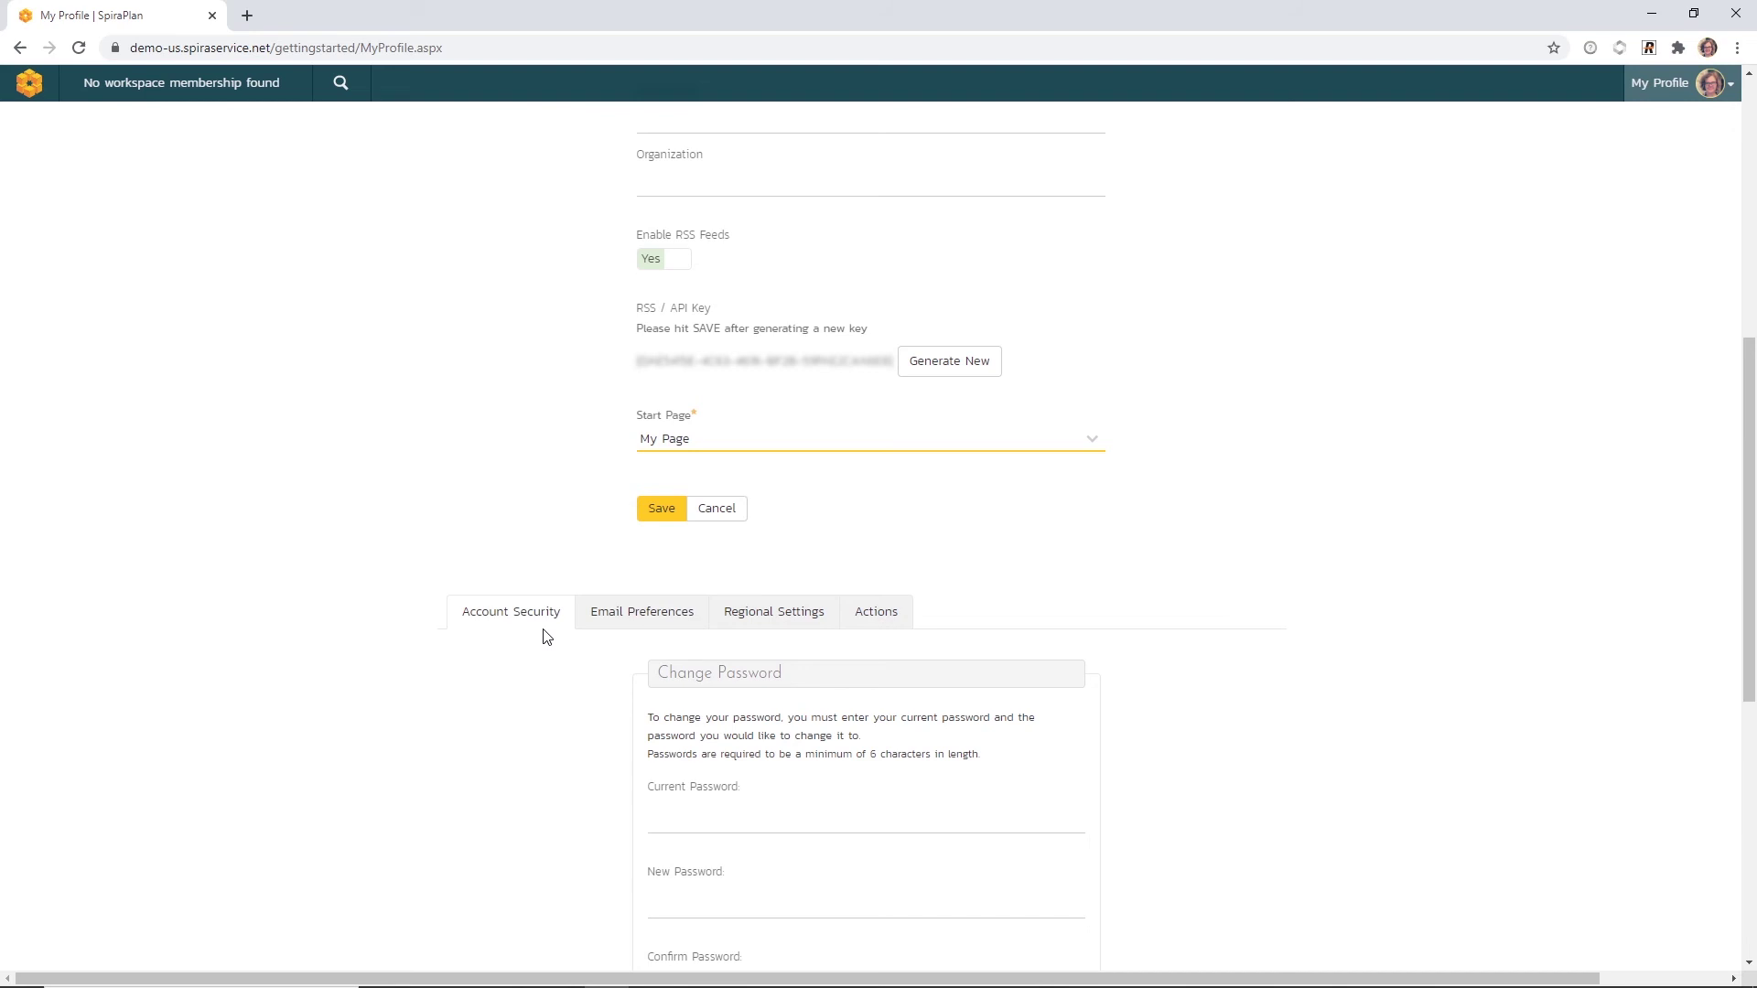
Show the Regional Settings and browse the User Culture choices without selecting one.
click(638, 621)
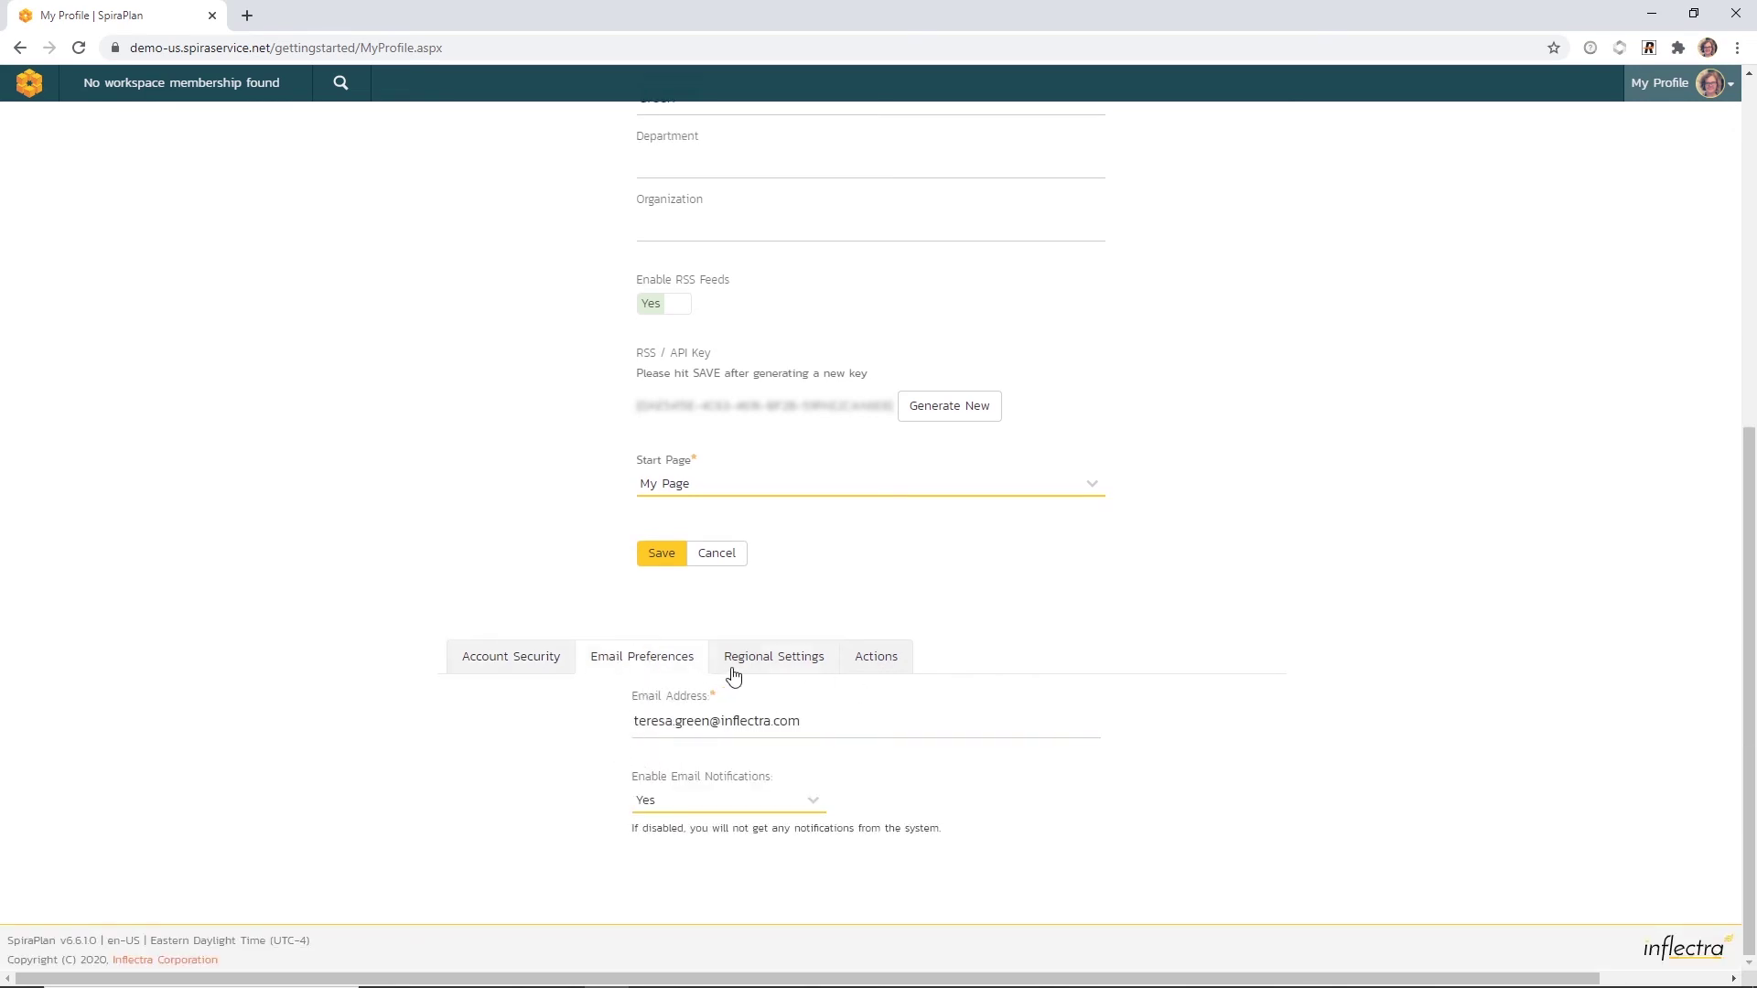
click(779, 667)
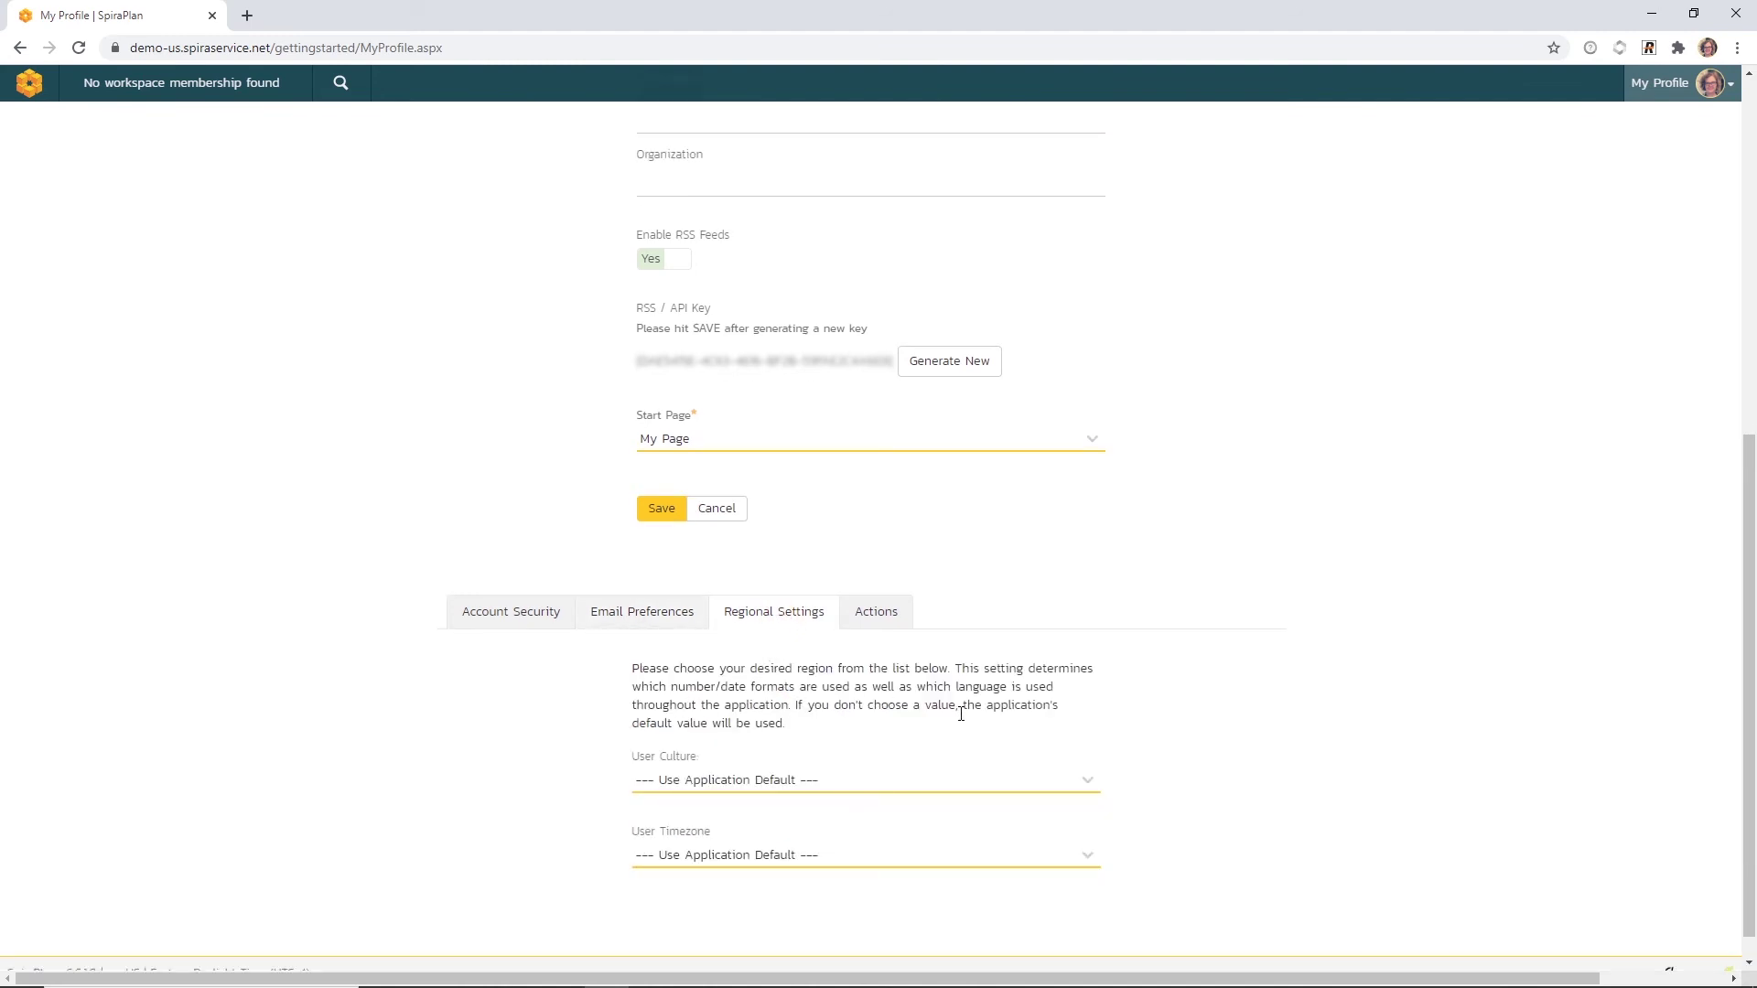
click(1089, 787)
scroll(1013, 819, down, 1)
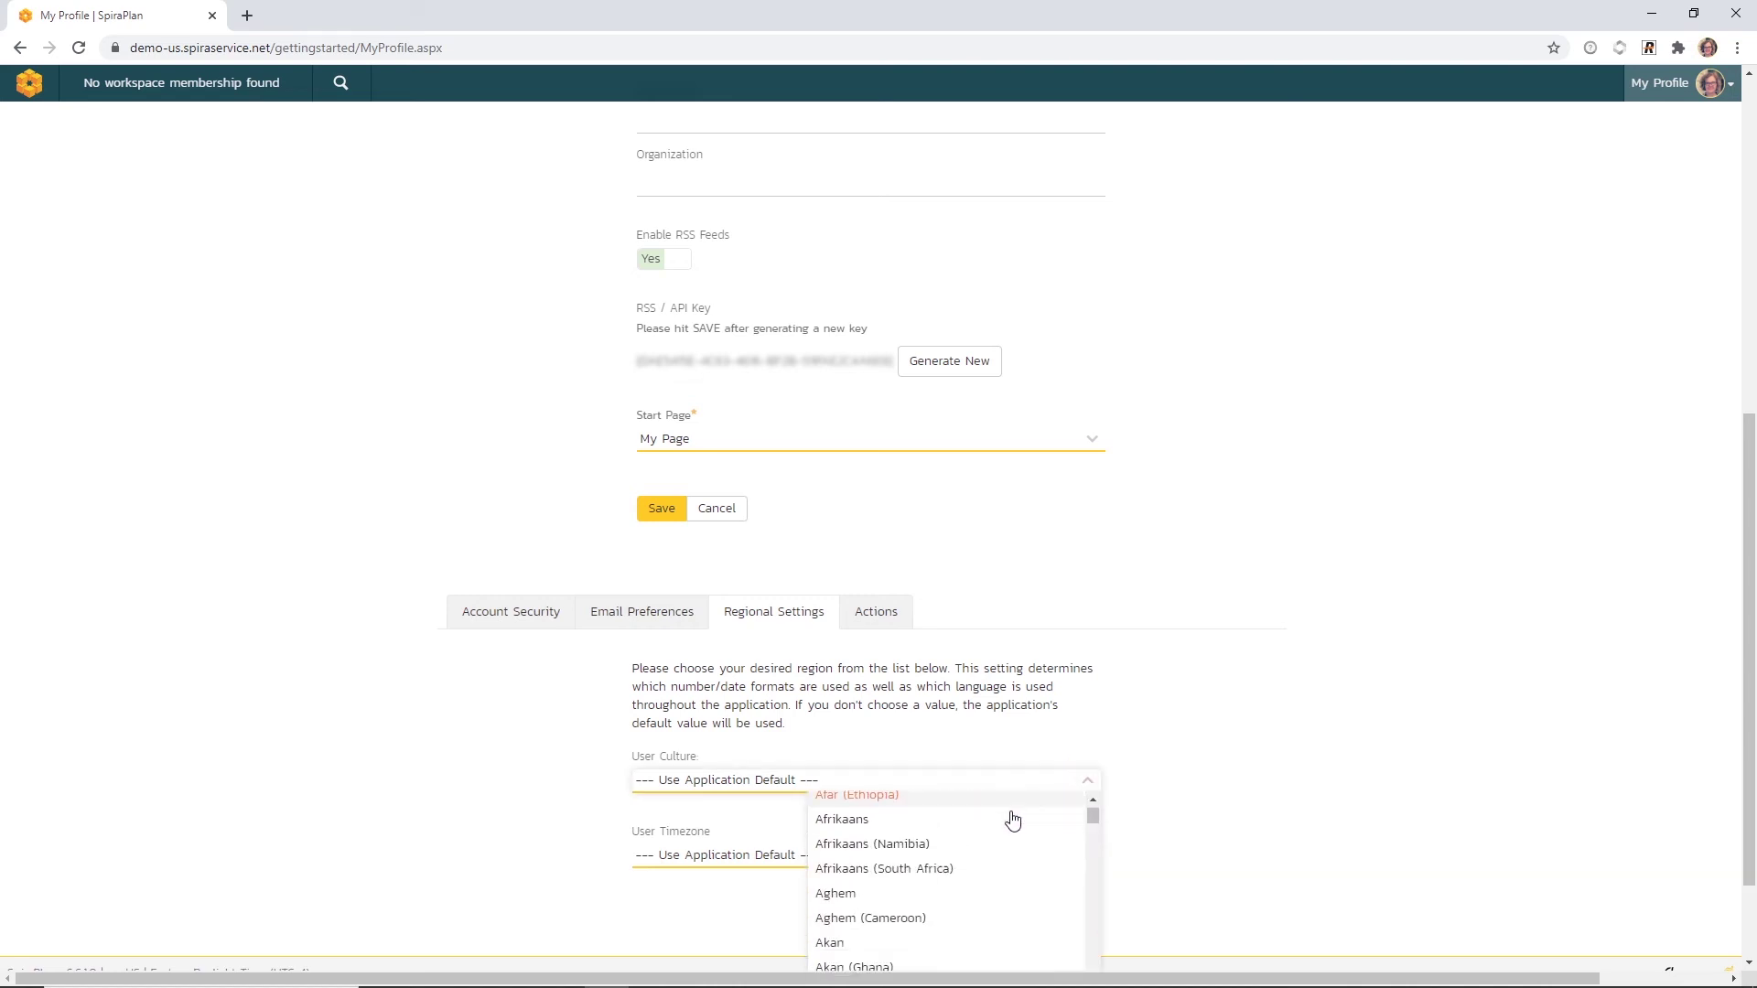
scroll(1013, 819, down, 1)
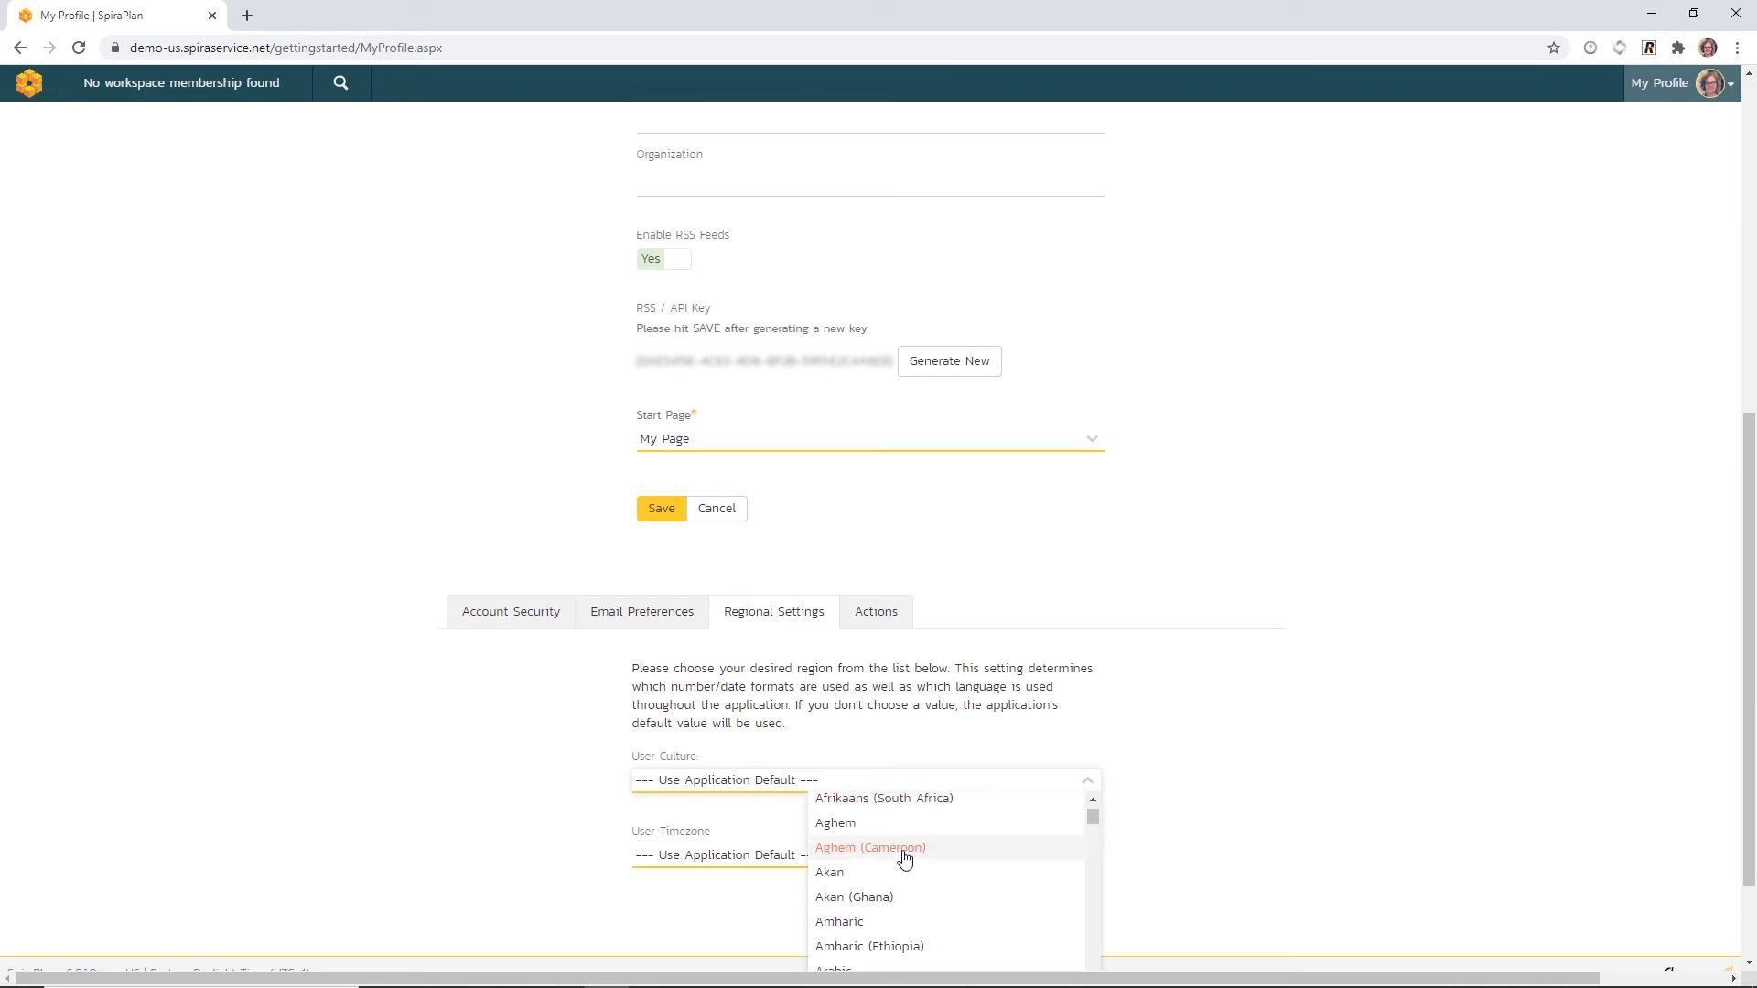
scroll(905, 857, down, 4)
scroll(906, 858, down, 4)
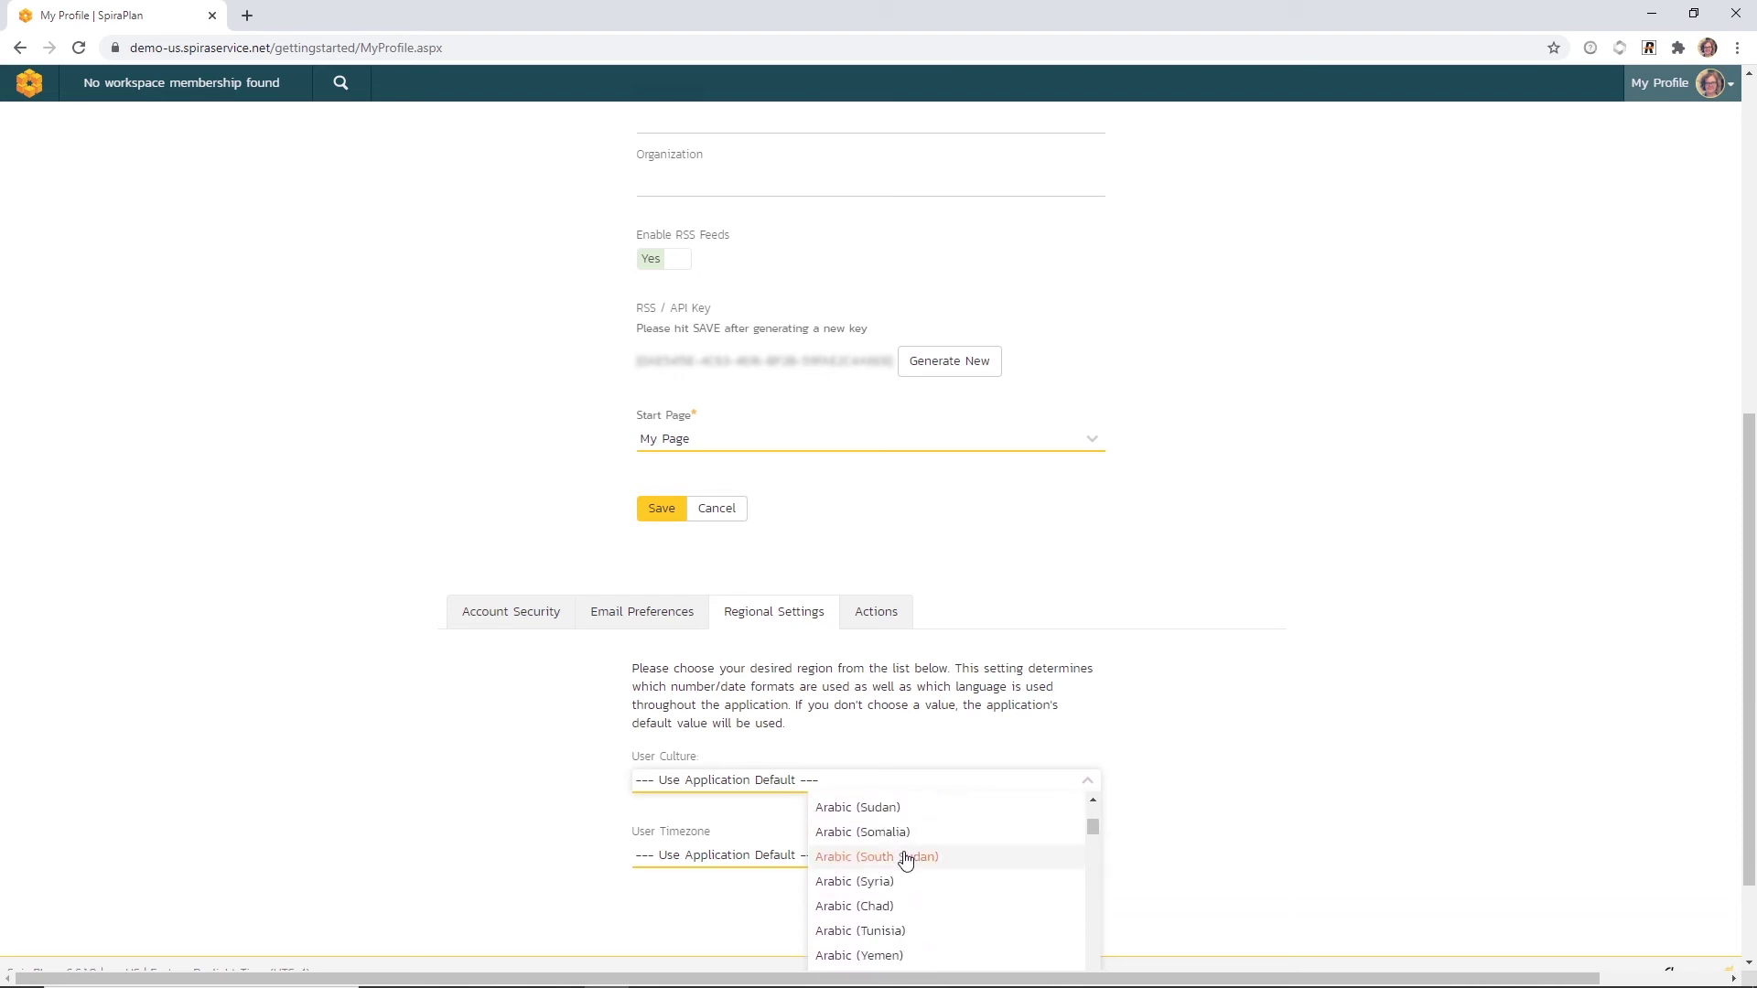
scroll(906, 860, down, 1)
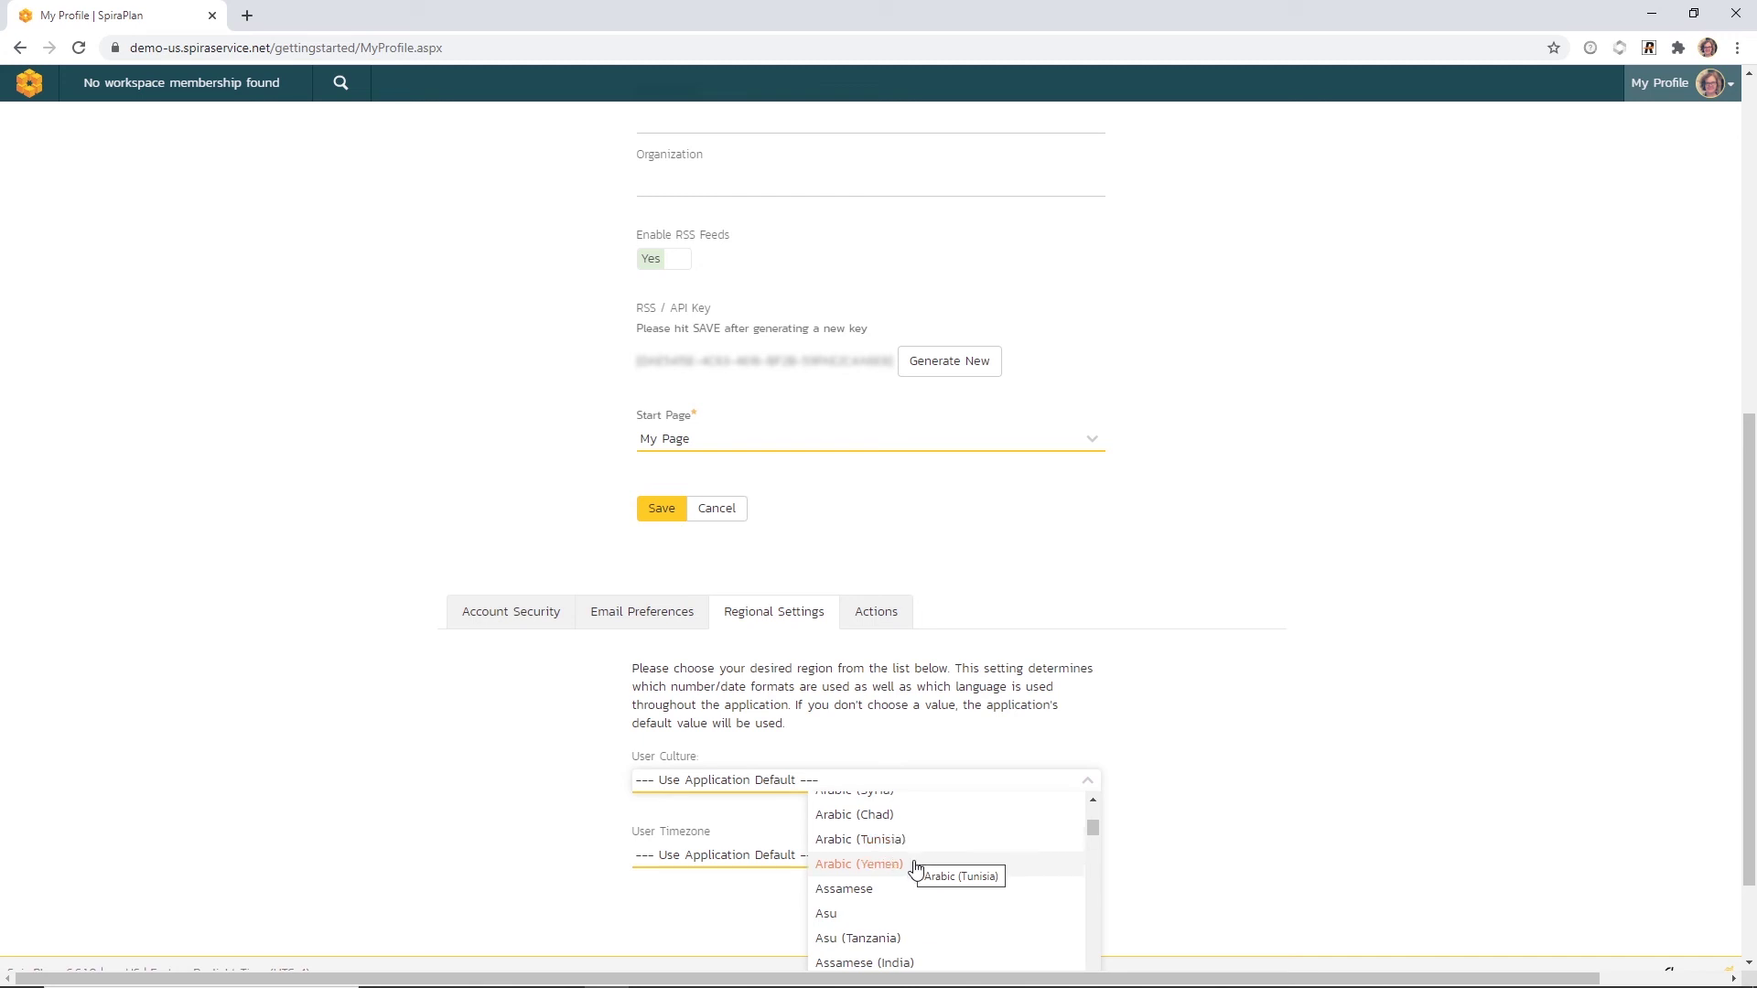
scroll(1194, 869, down, 1)
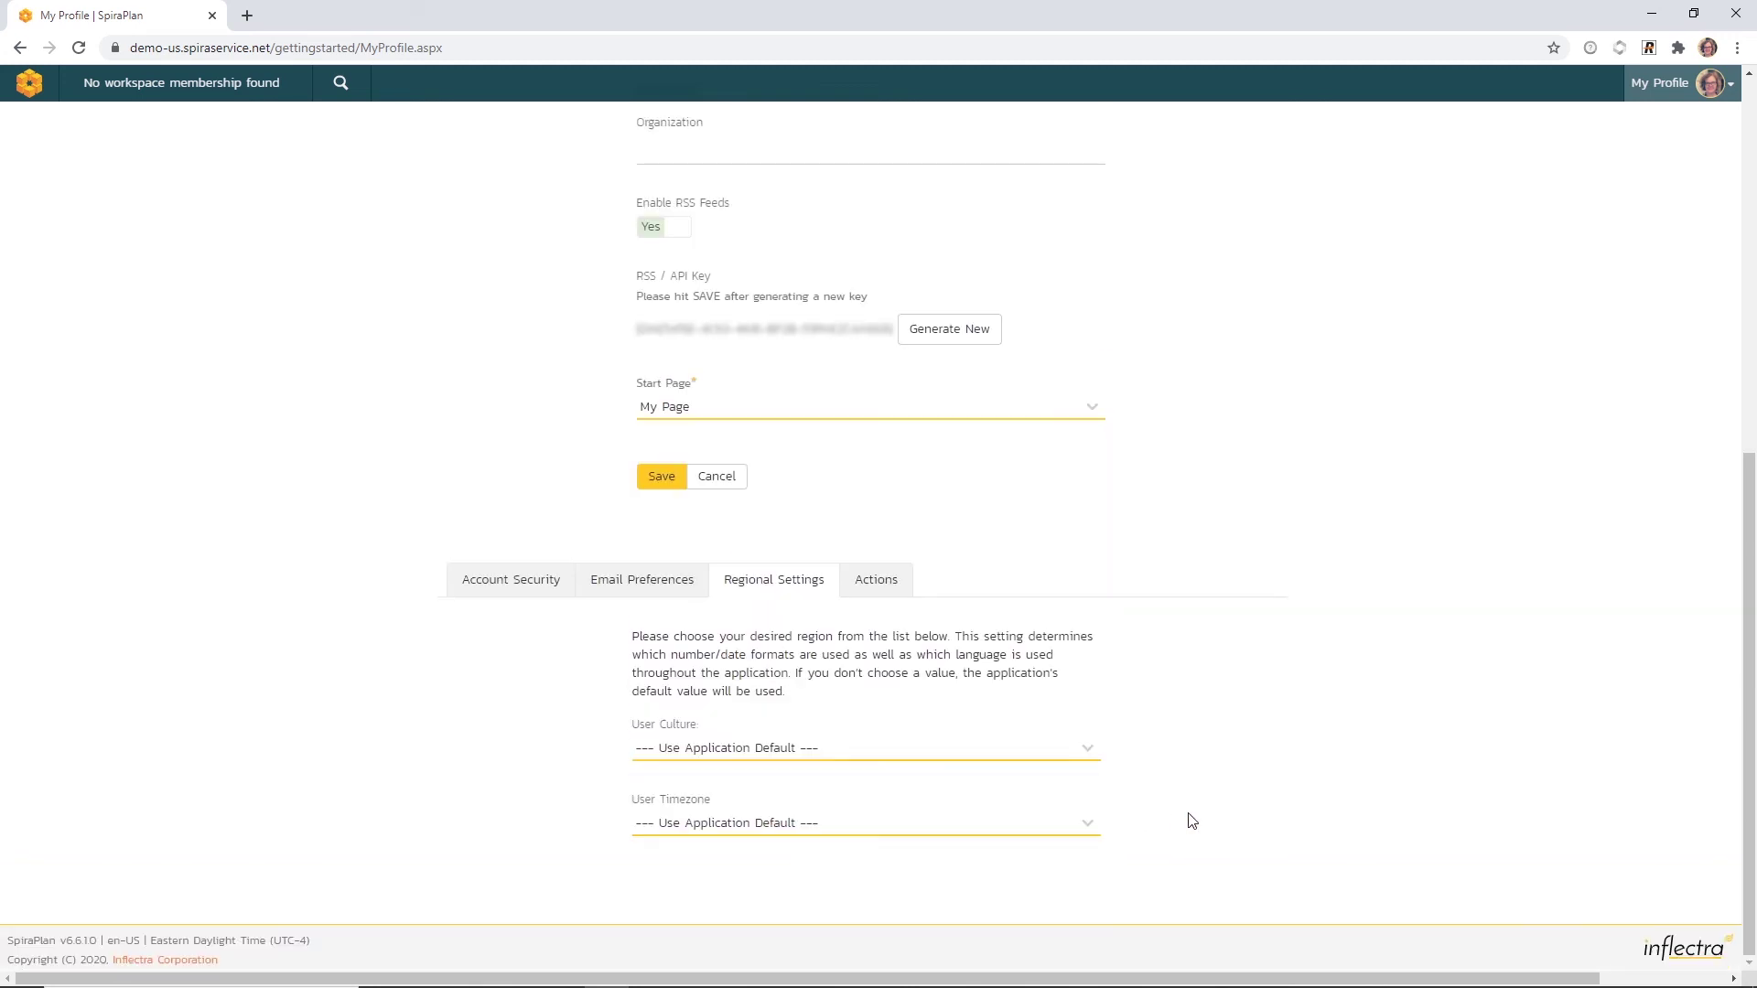
Browse the User Timezone list, leave it at the default, and return to the top of the page.
click(1091, 824)
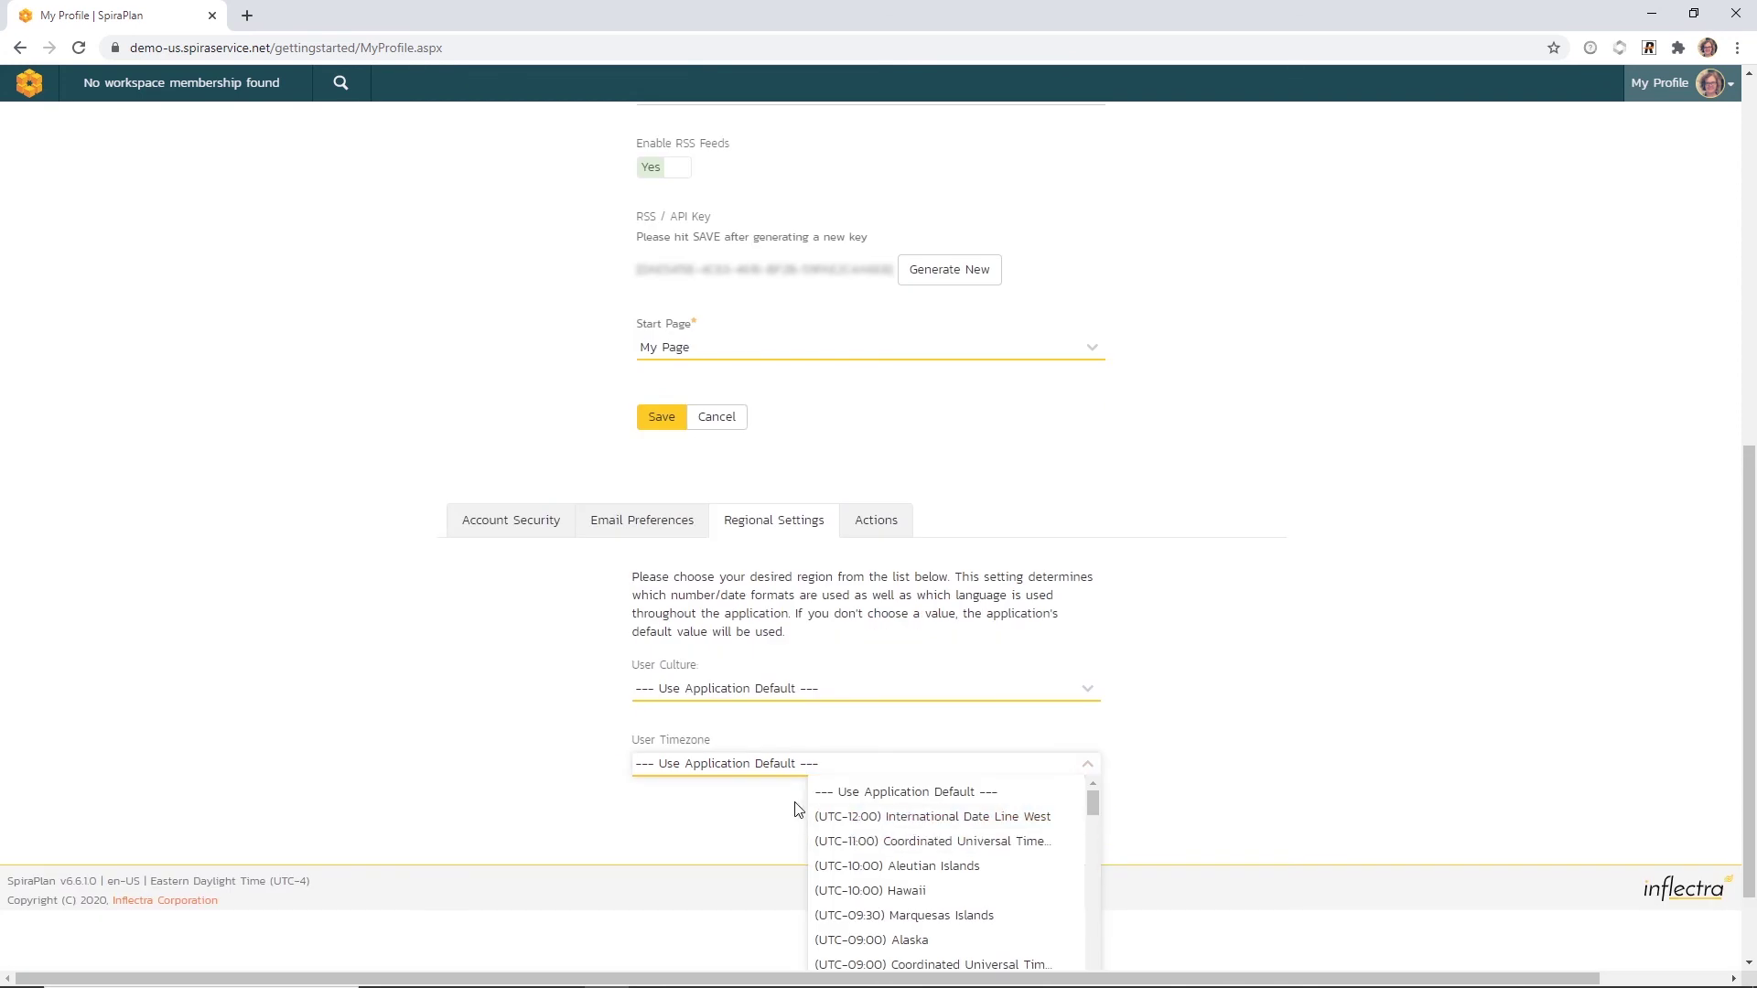
click(1222, 774)
scroll(1220, 776, up, 7)
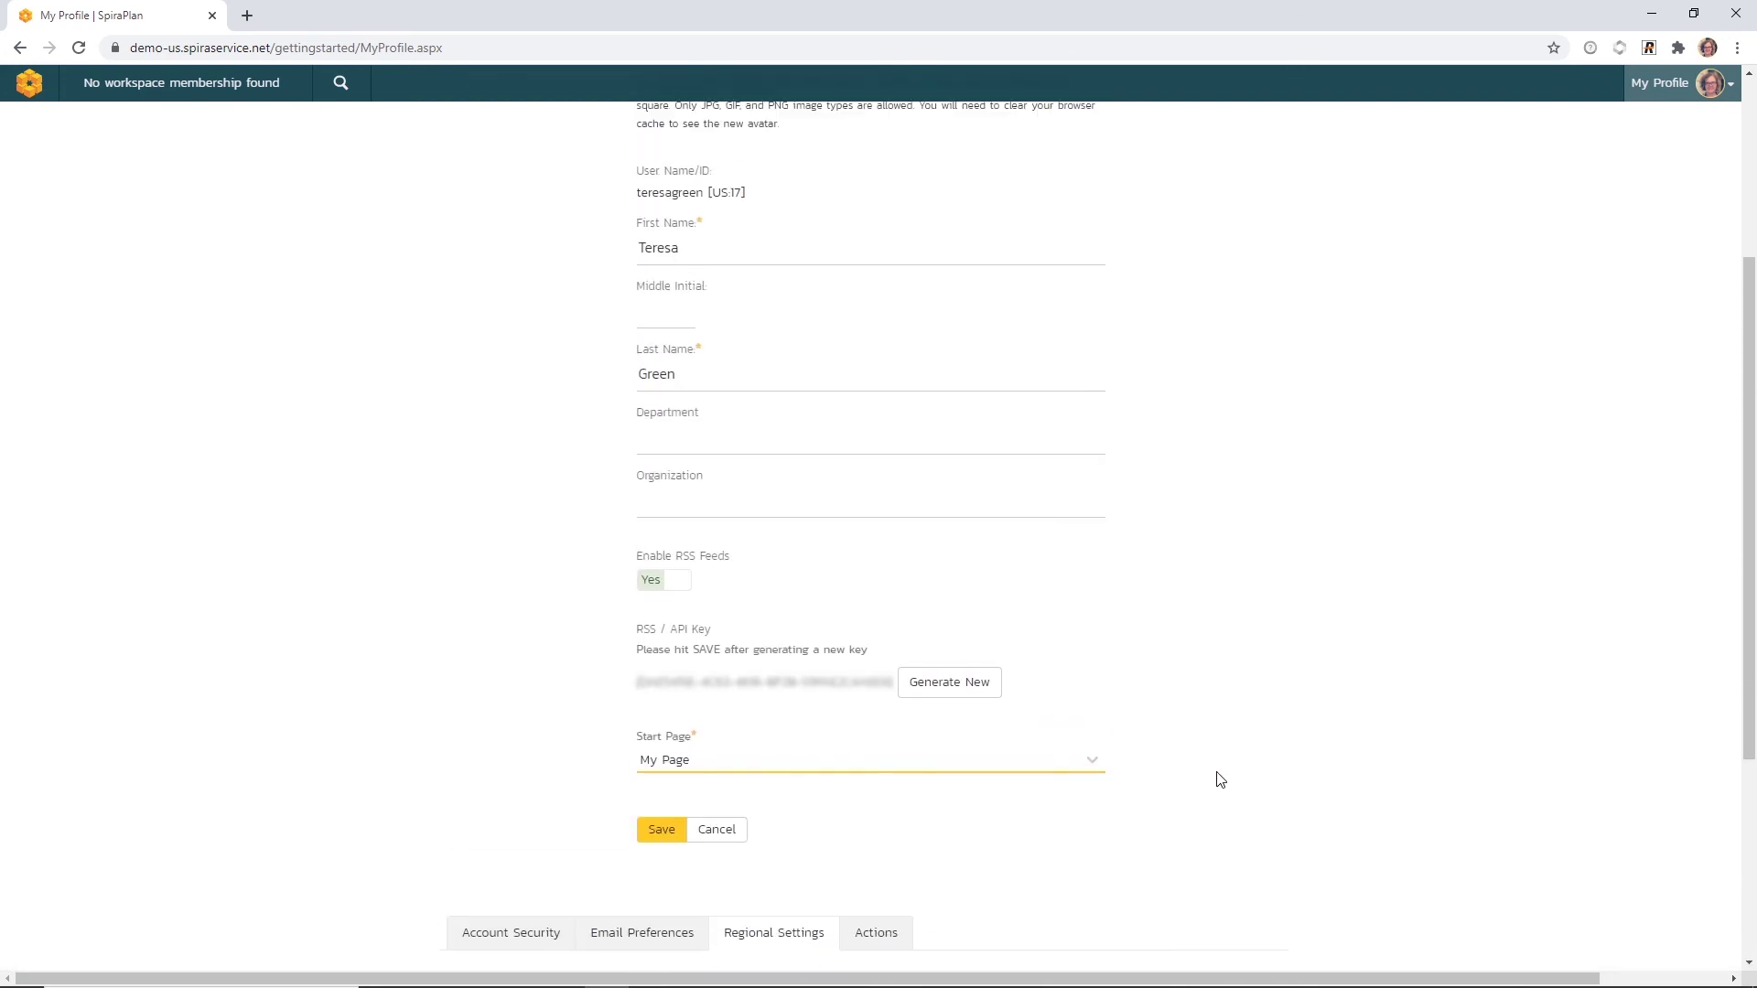
scroll(1219, 781, up, 1)
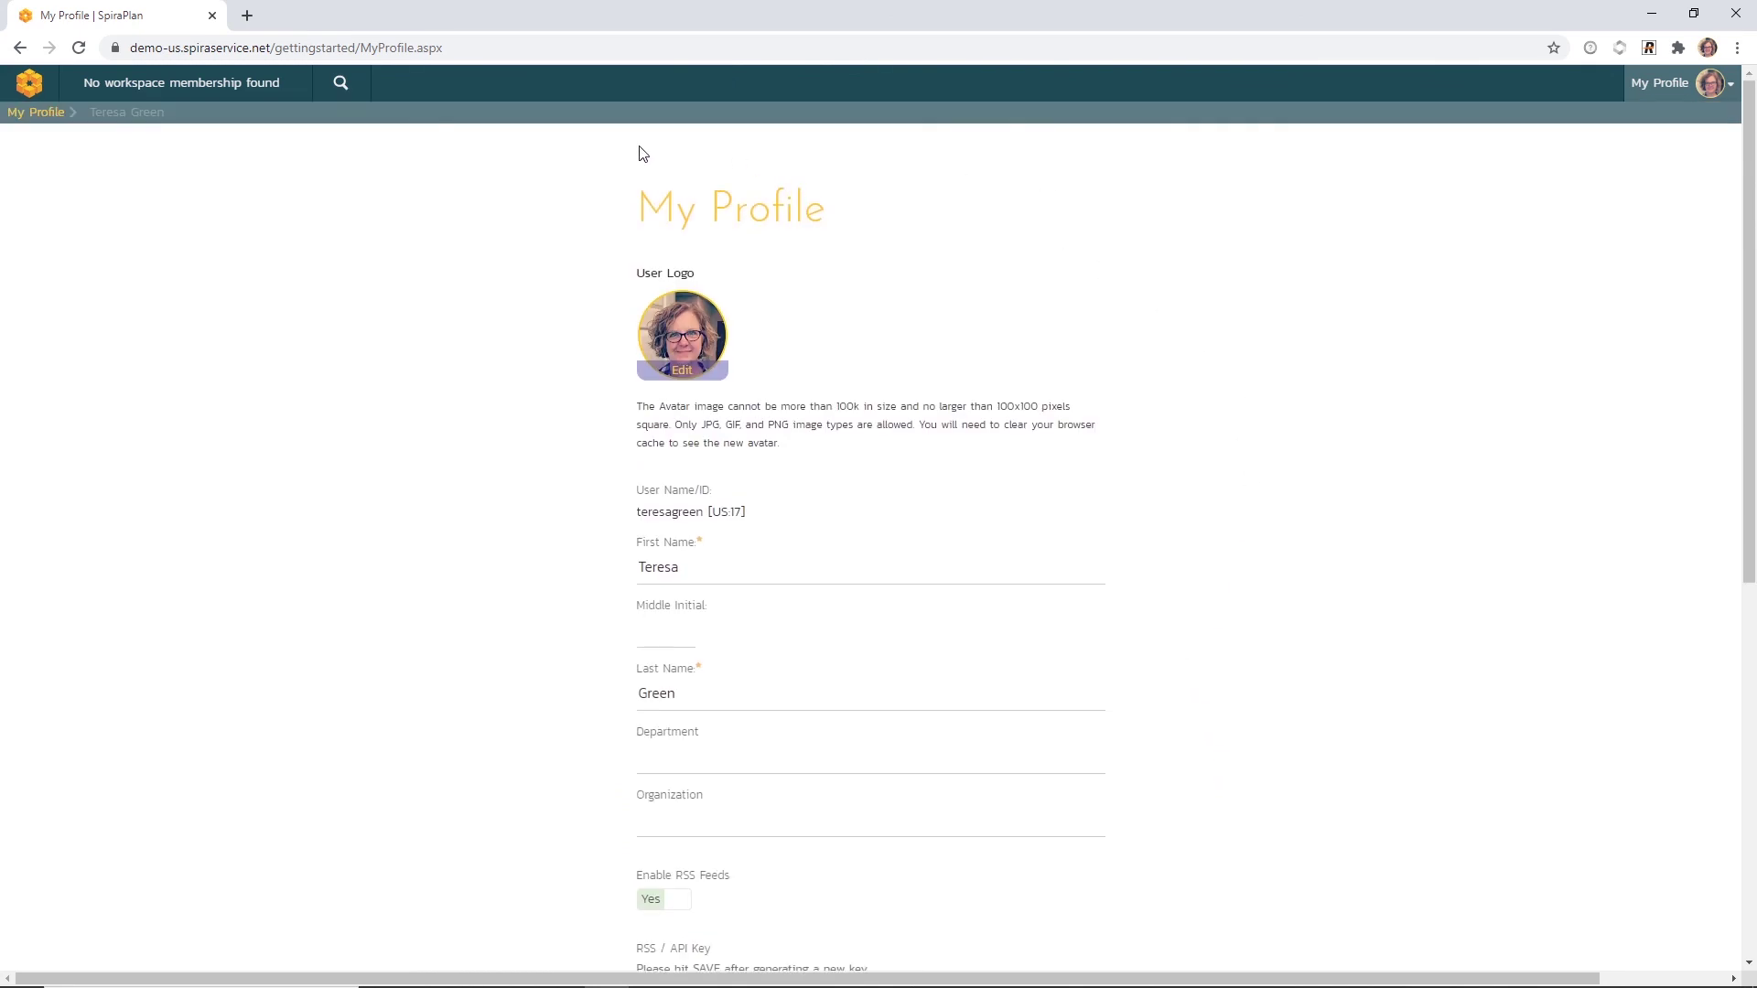
Log out of SpiraPlan from the top-right account menu.
click(1693, 92)
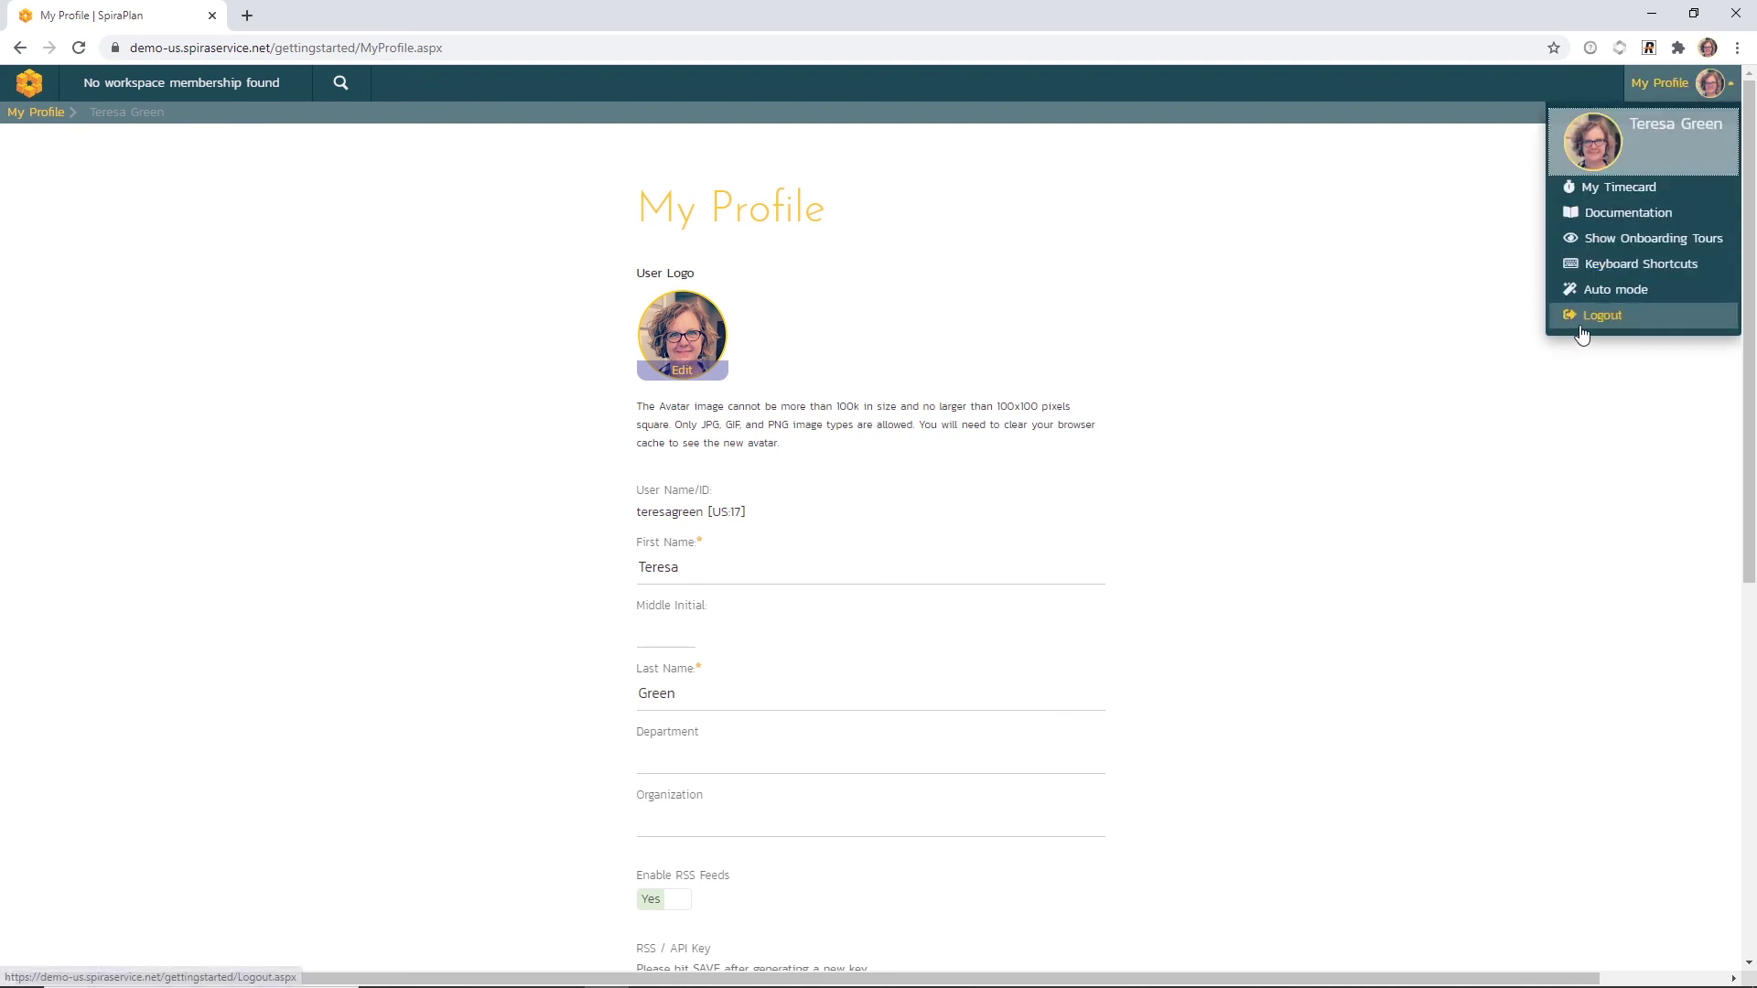
click(1582, 327)
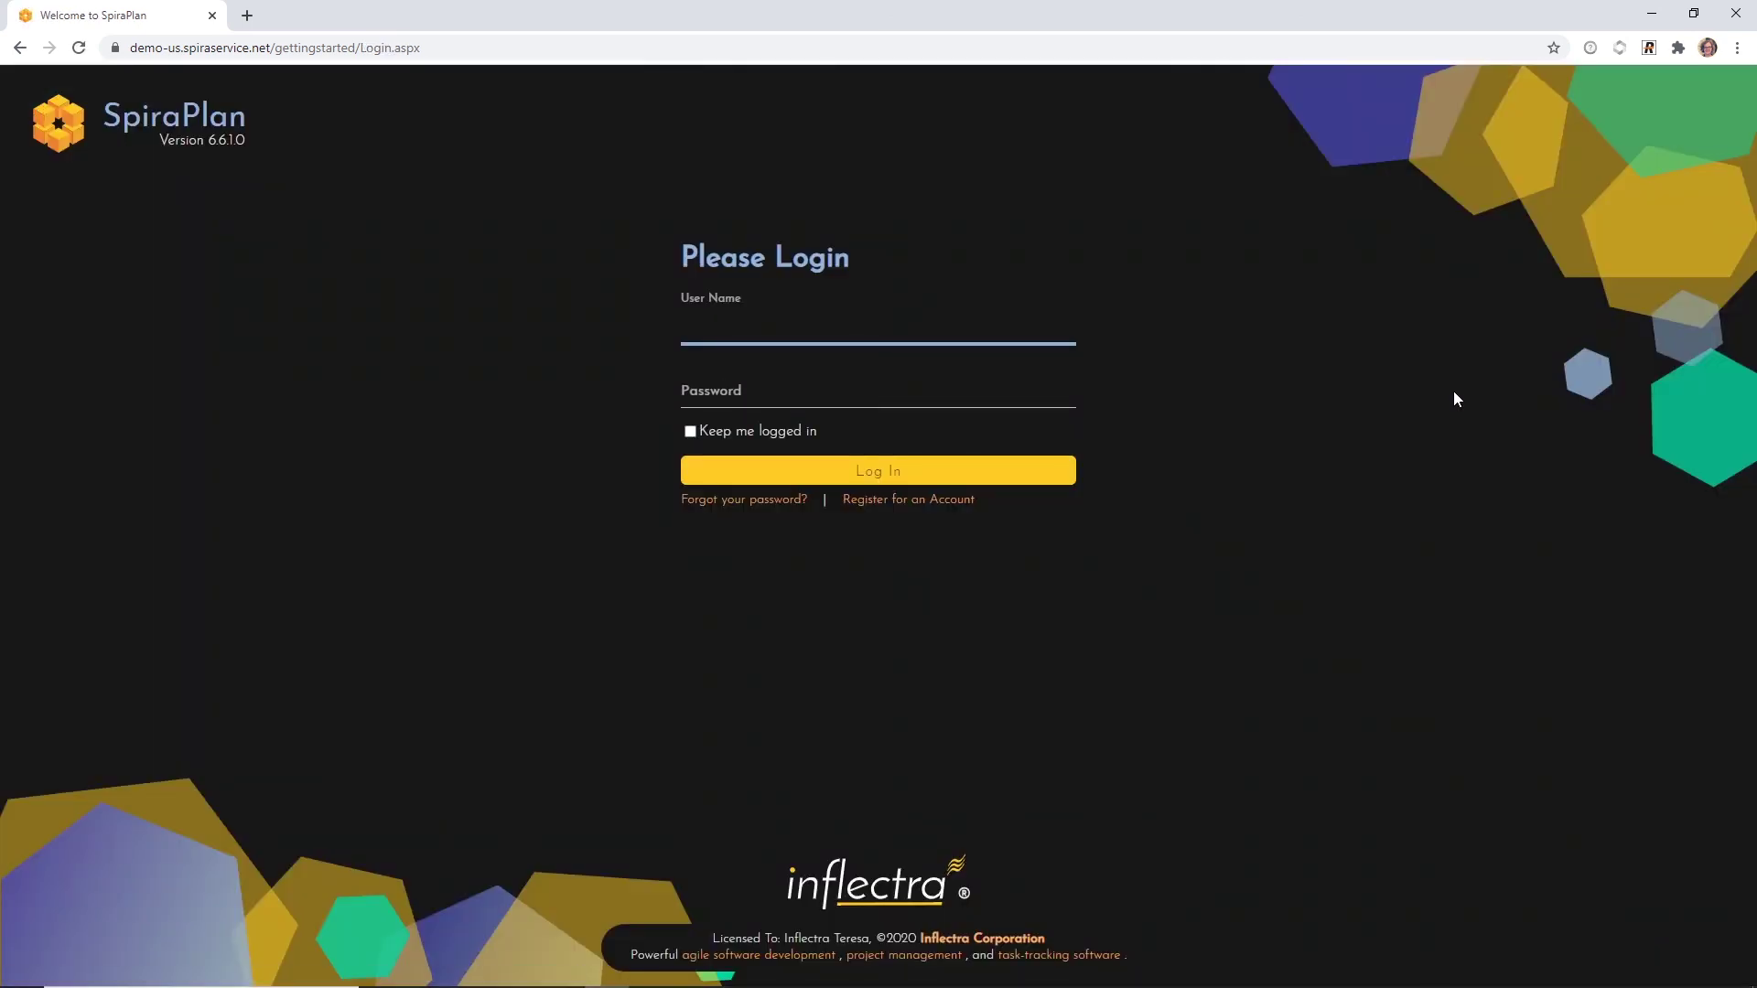